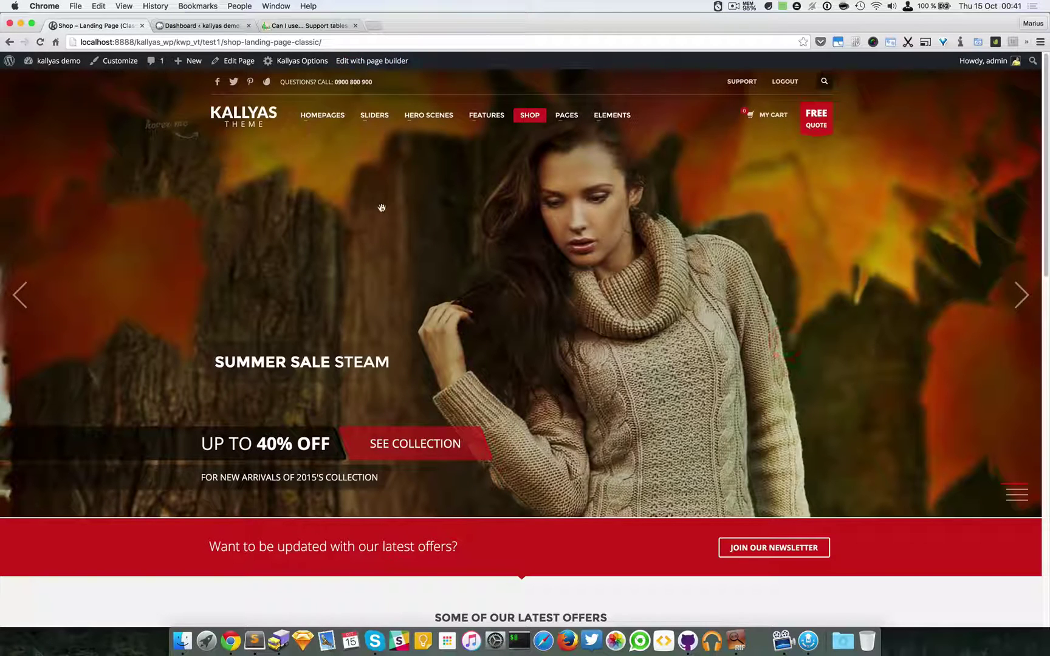
# - Scroll to the product tabs and browse Latest, Best Selling, then Featured Products
pyautogui.moveTo(539, 118)
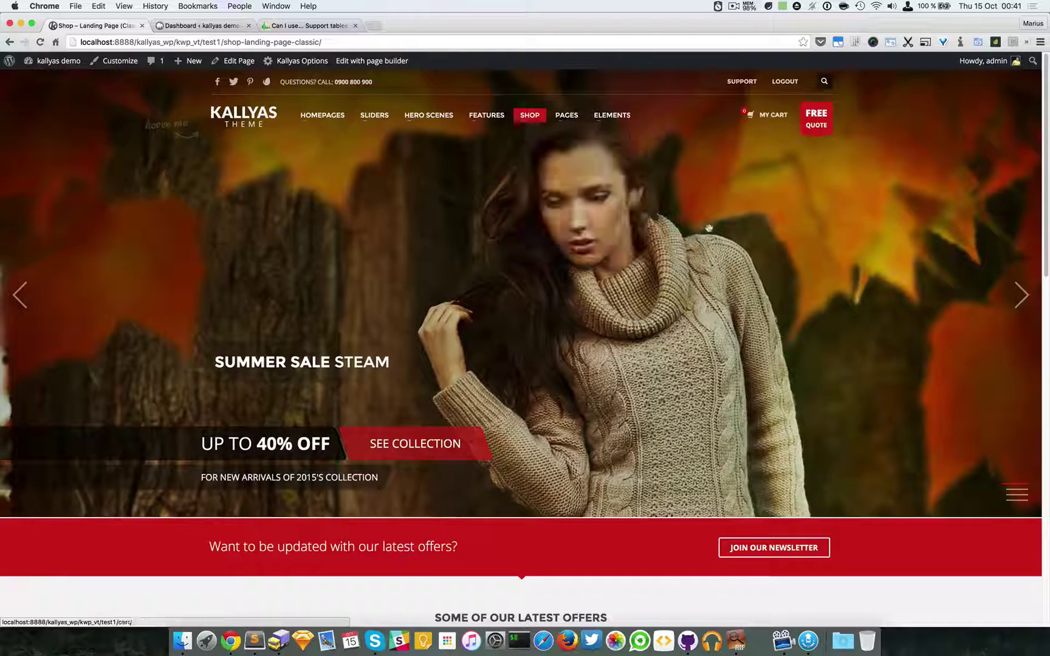
pyautogui.scroll(-10, 748, 273)
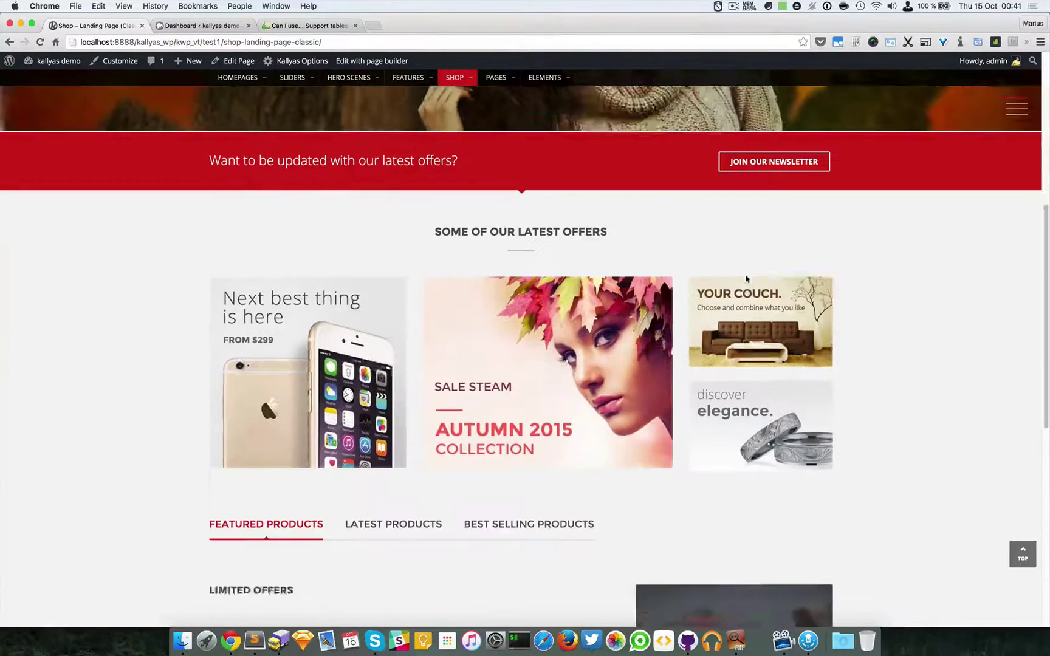
pyautogui.scroll(-3, 739, 281)
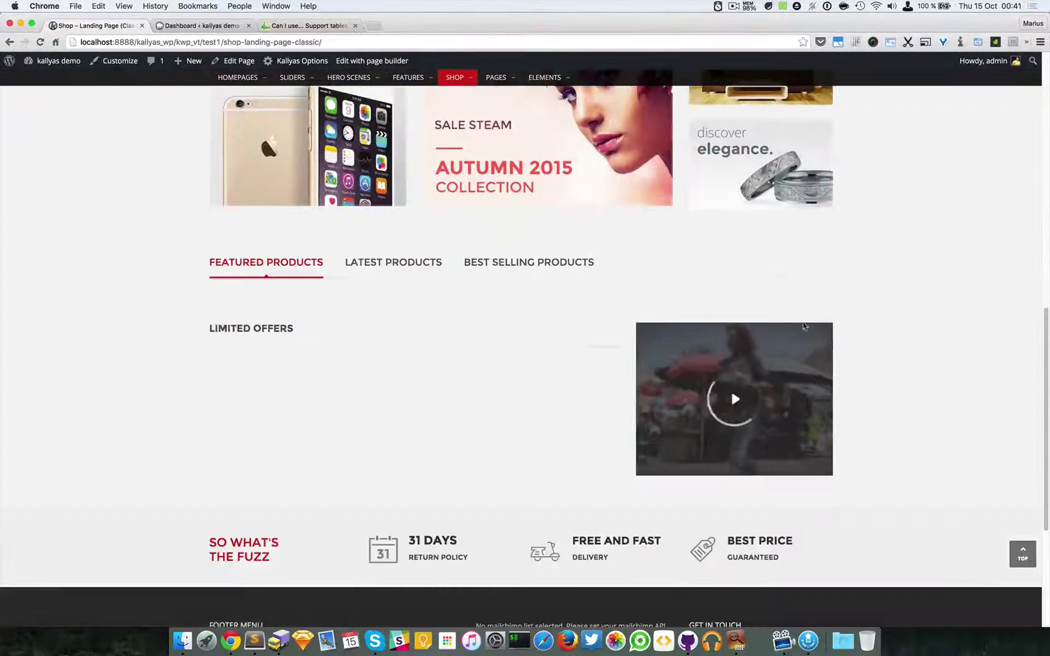
pyautogui.click(392, 265)
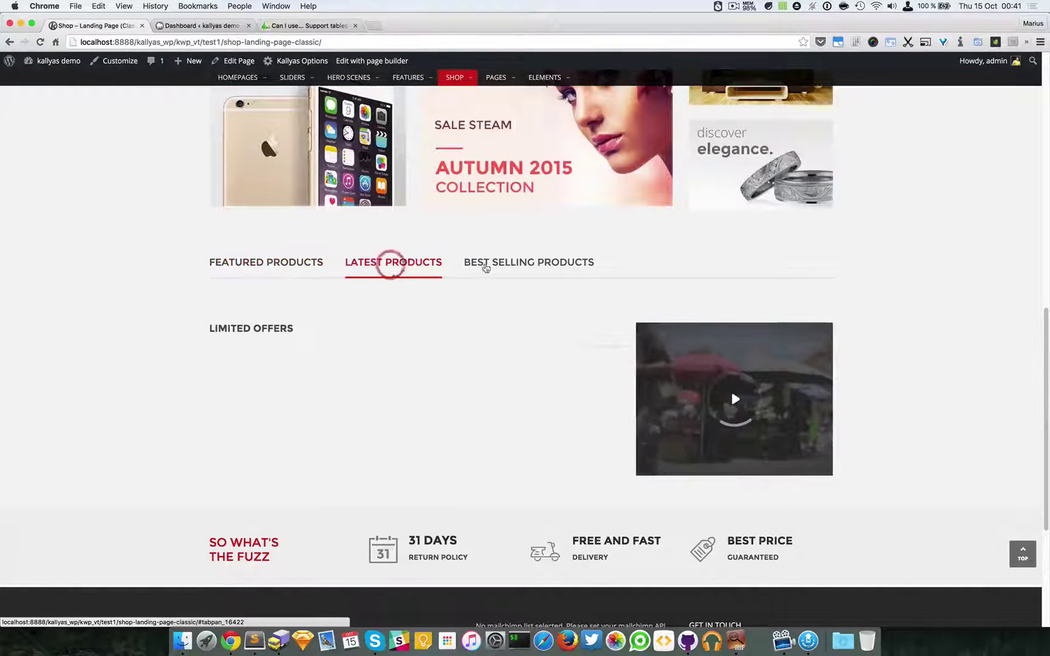
pyautogui.click(504, 267)
pyautogui.click(405, 268)
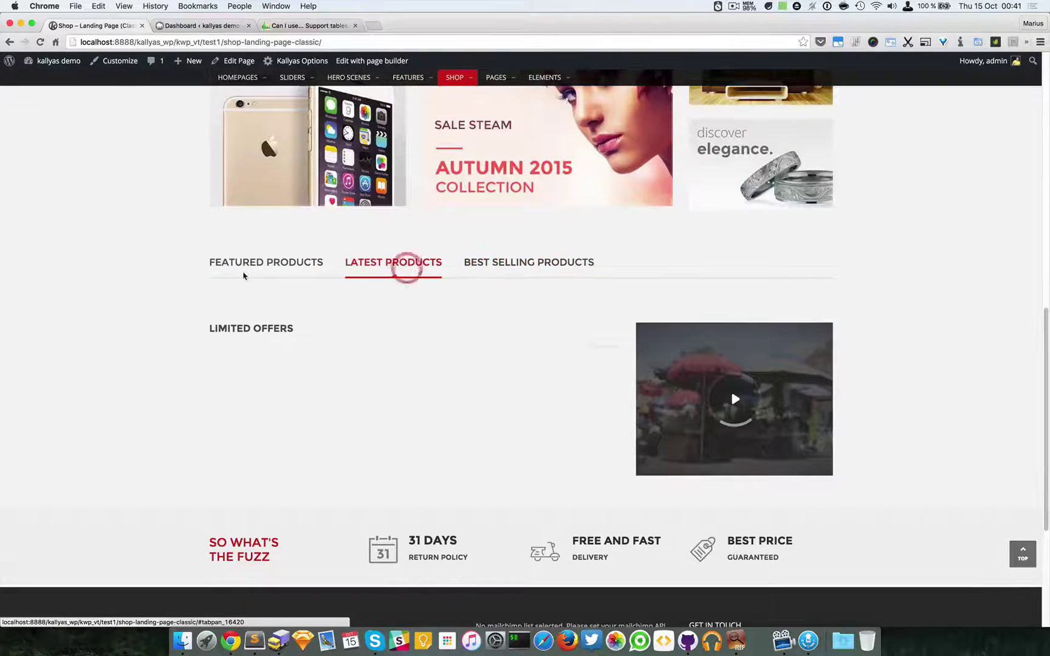
pyautogui.click(315, 268)
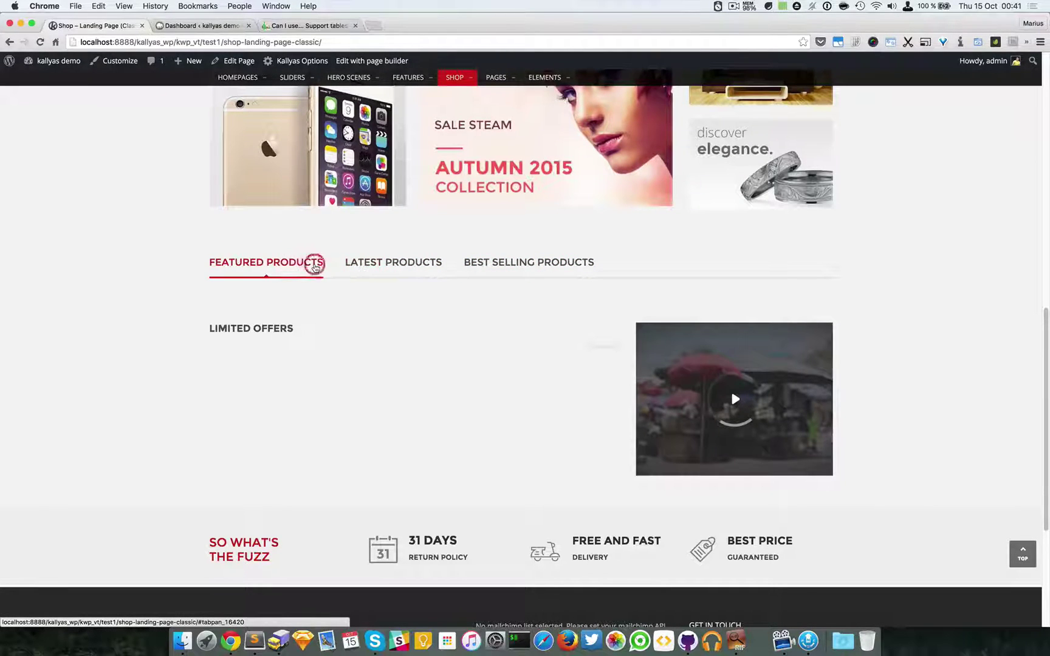
# - Show the Latest Products tab again, then the Best Selling Products tab
pyautogui.moveTo(516, 80)
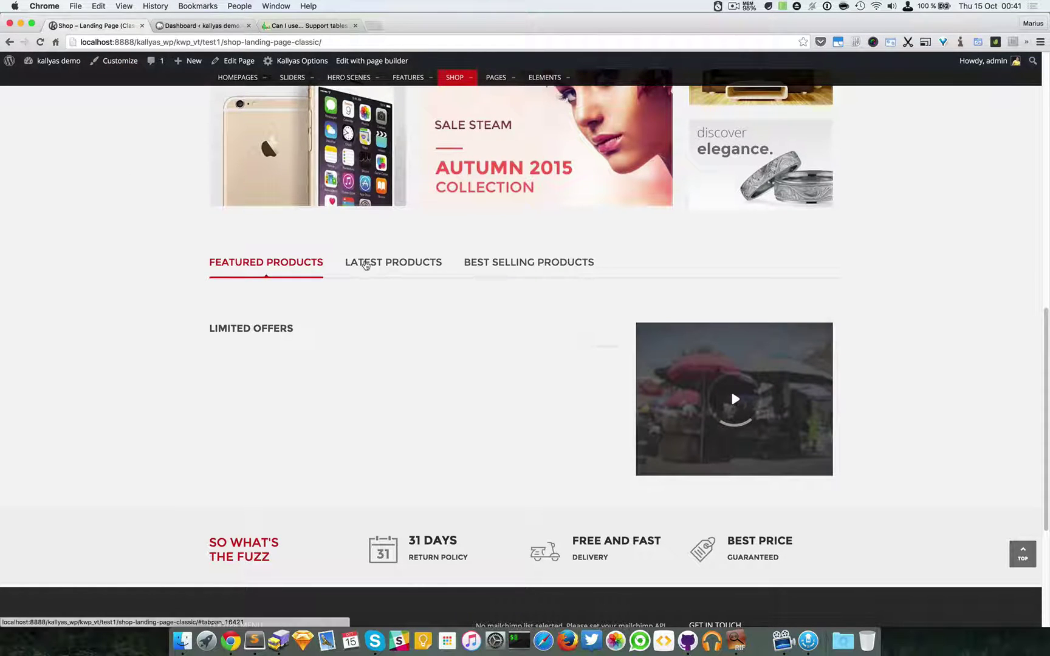
pyautogui.click(375, 262)
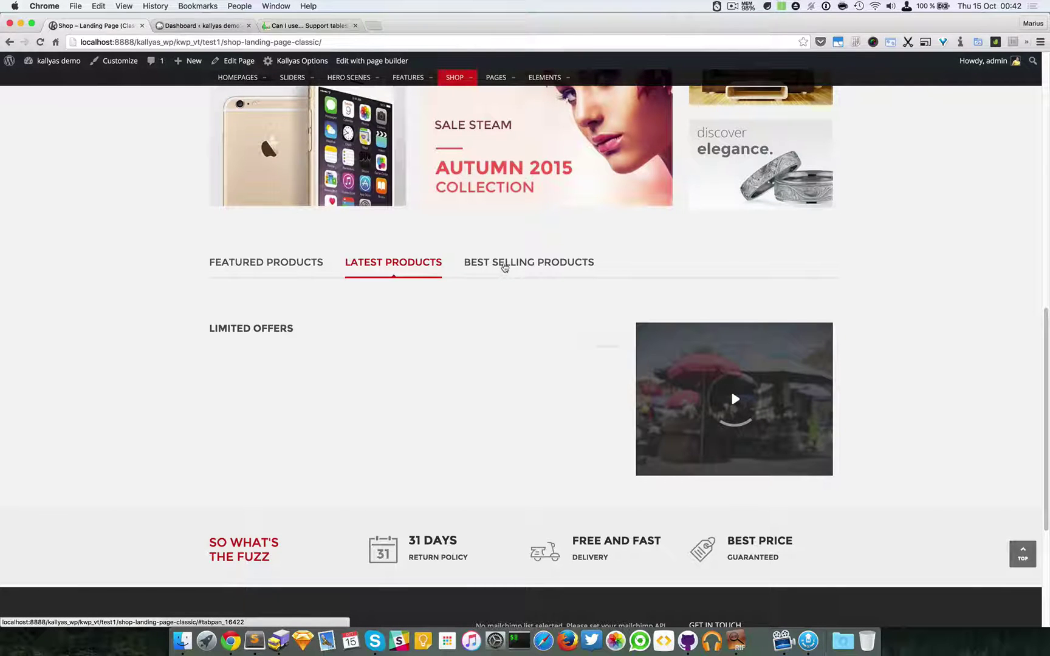
pyautogui.click(504, 266)
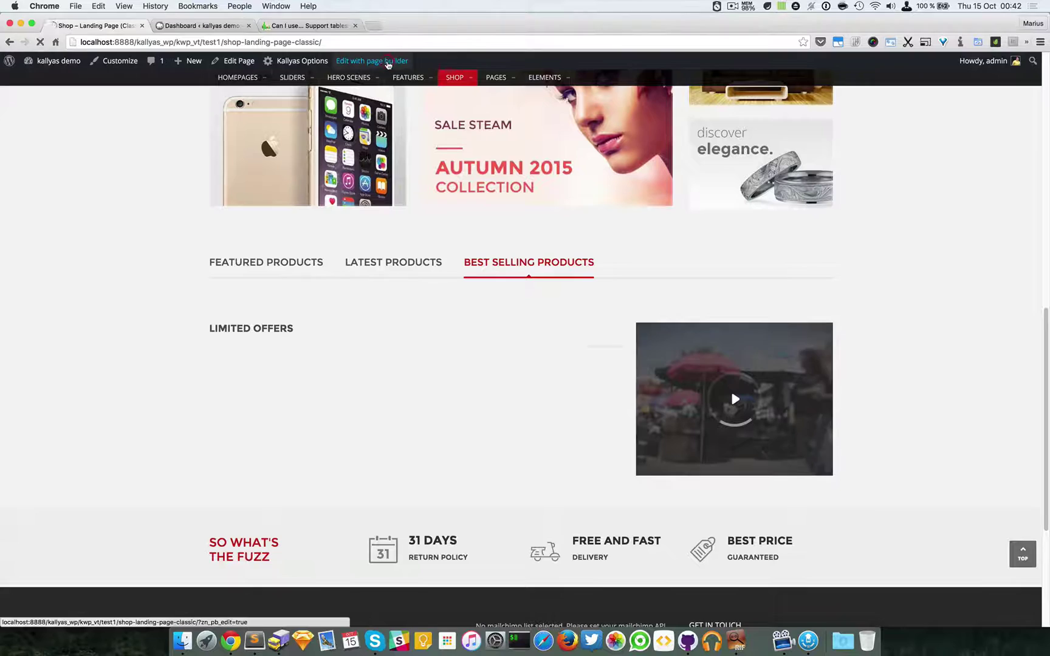
# - Open the landing page in the page builder and open the Shop Products Presentation options
pyautogui.click(372, 61)
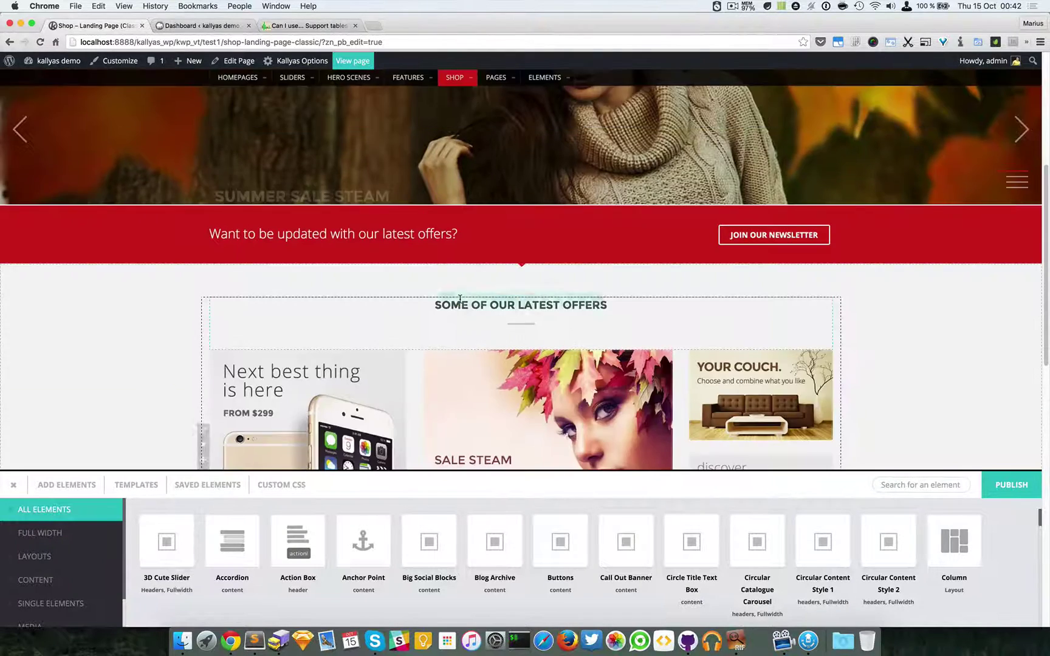
pyautogui.scroll(-5, 462, 303)
pyautogui.scroll(1, 462, 221)
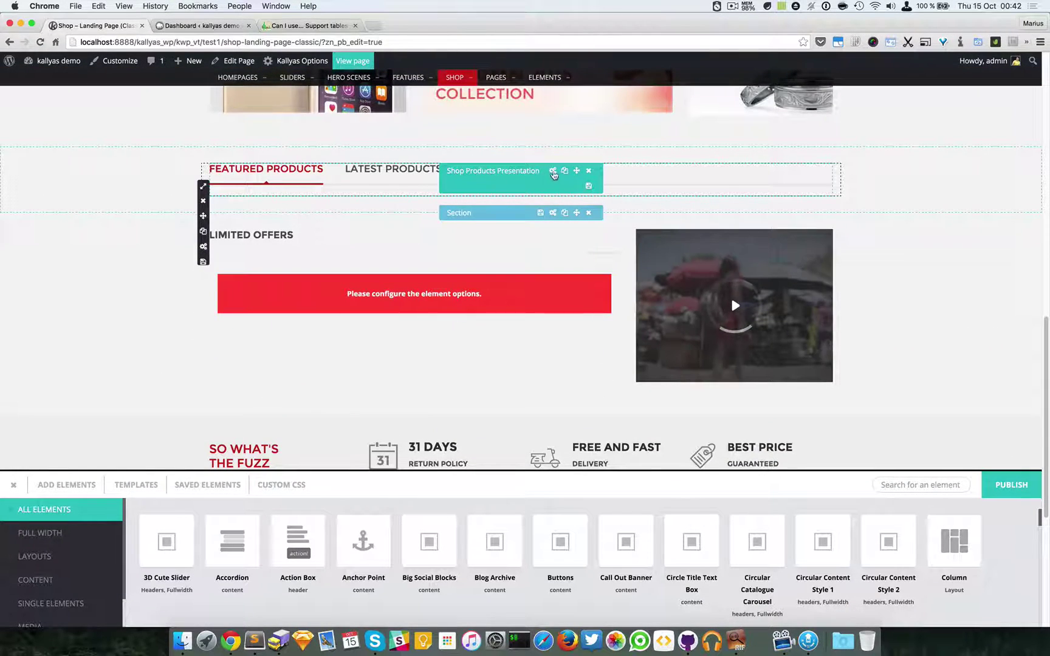
pyautogui.click(553, 172)
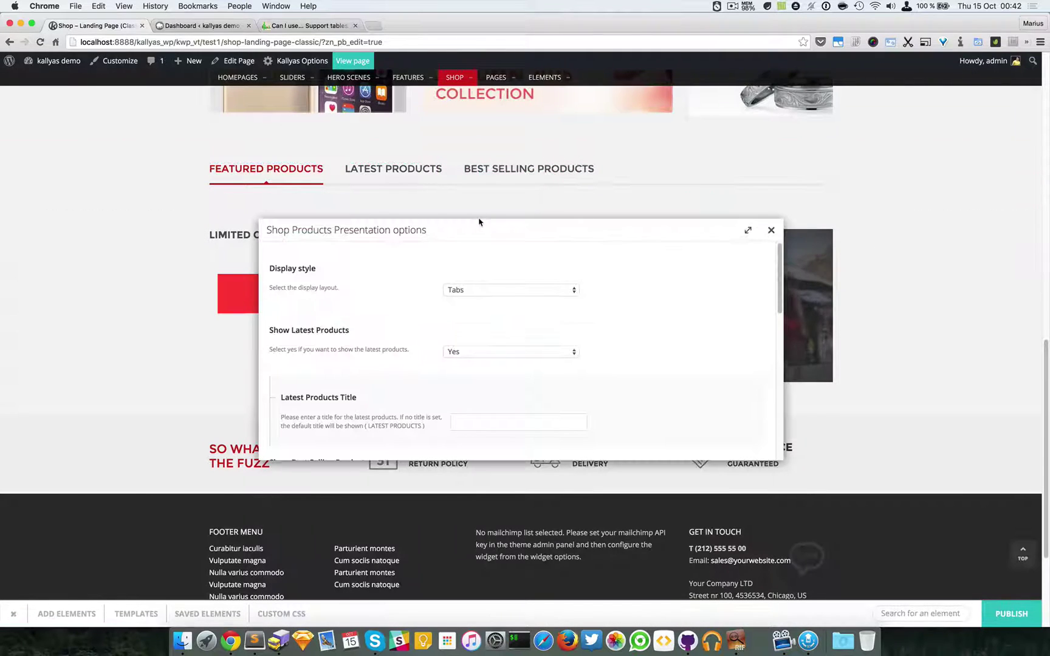
pyautogui.moveTo(475, 230); pyautogui.dragTo(549, 298)
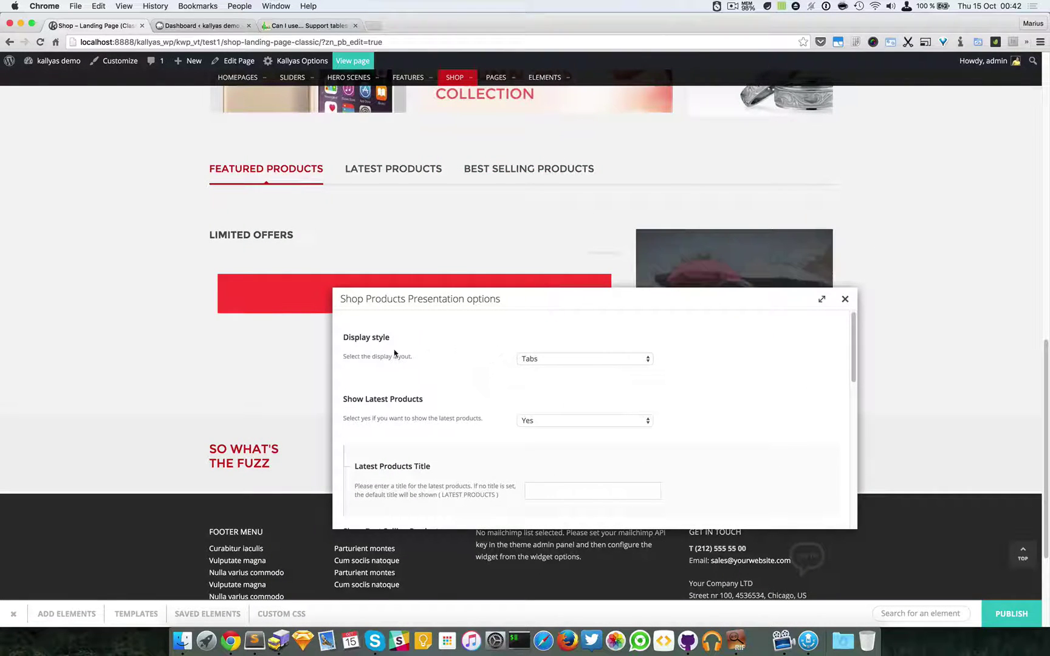
pyautogui.click(561, 358)
pyautogui.click(486, 329)
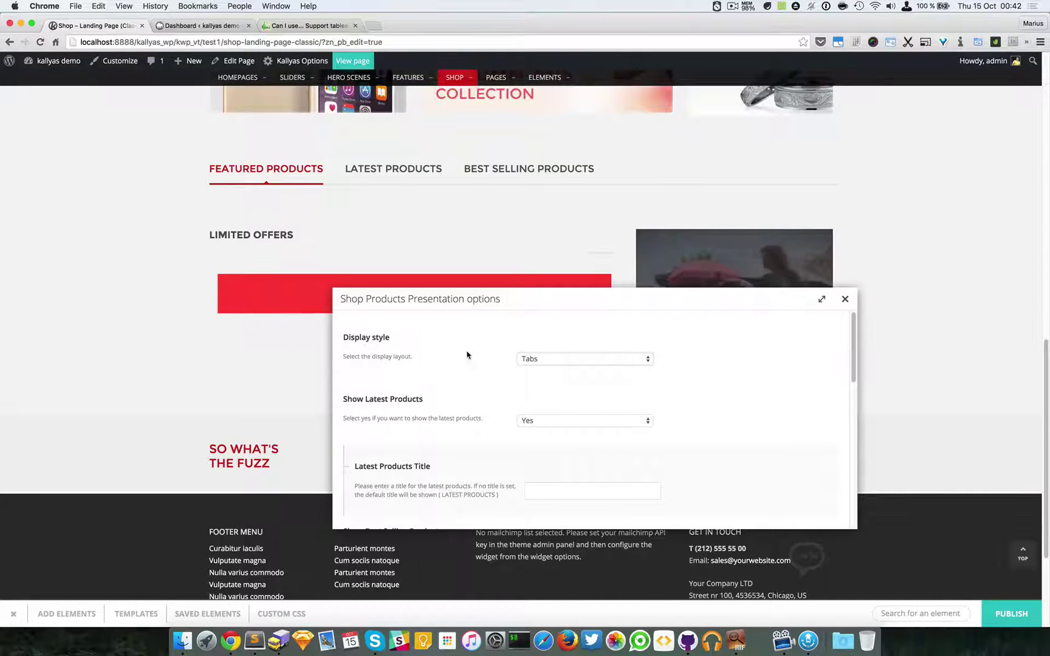
pyautogui.click(528, 358)
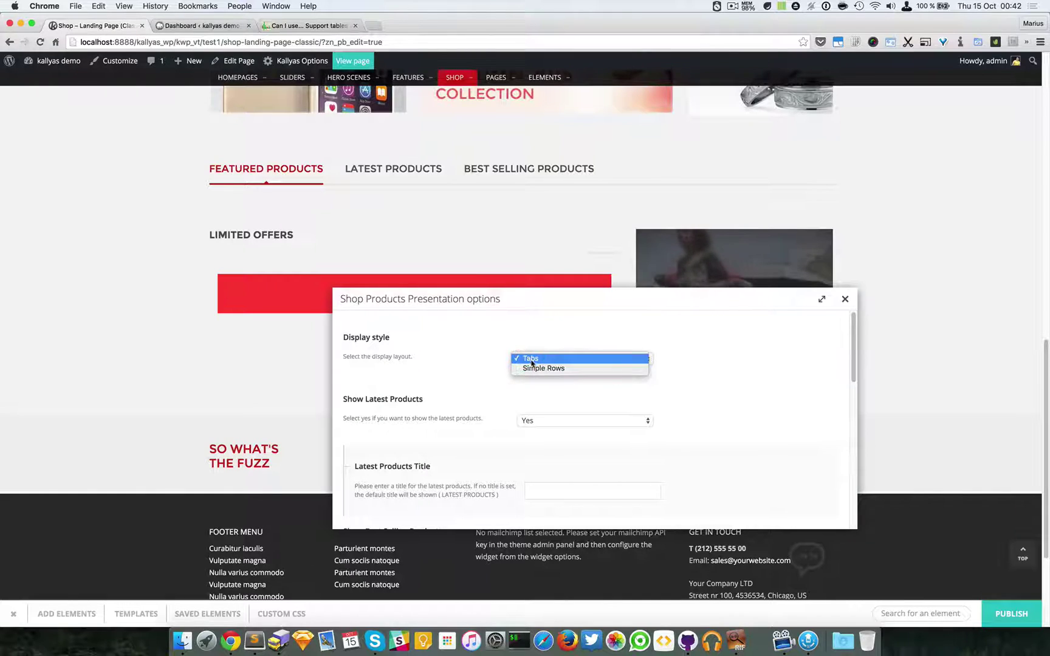
pyautogui.click(529, 359)
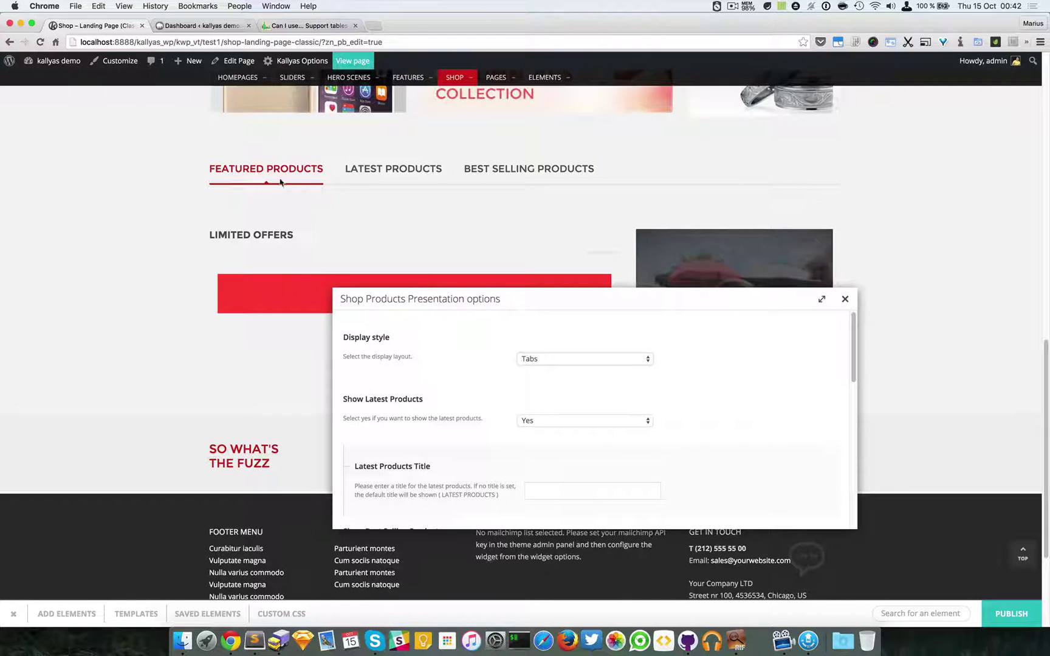
pyautogui.click(545, 364)
pyautogui.click(786, 404)
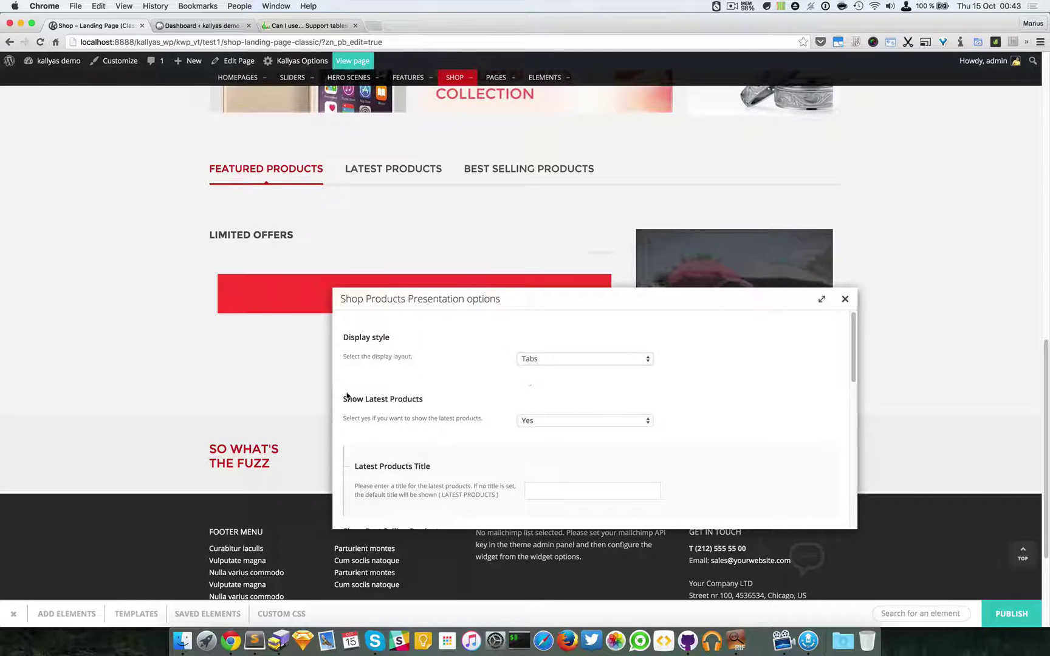
pyautogui.scroll(-3, 359, 392)
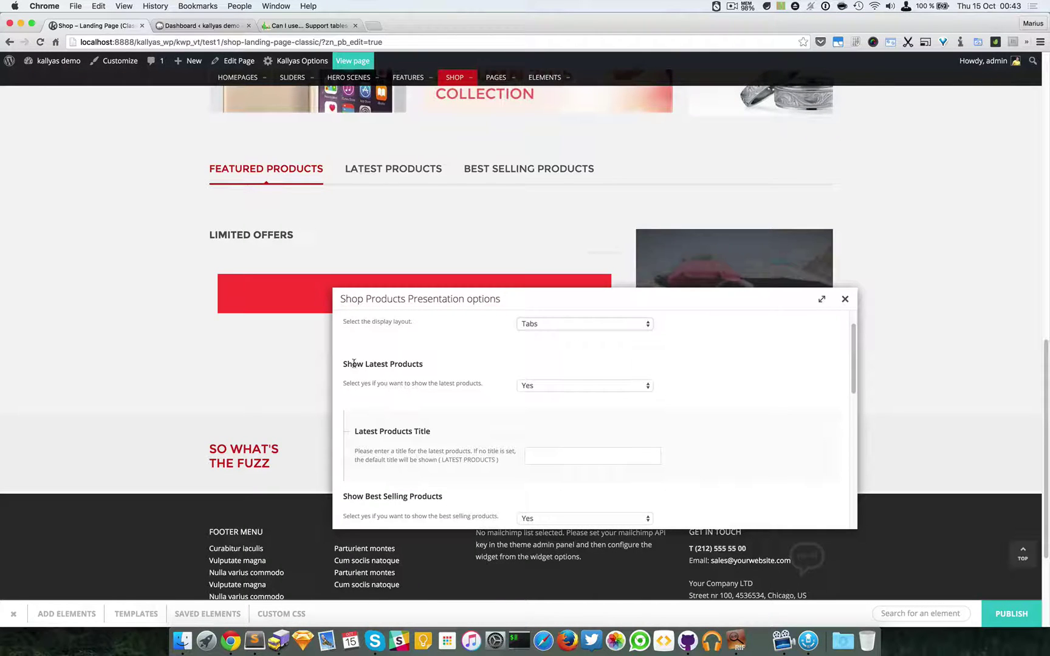
pyautogui.tripleClick(354, 363)
pyautogui.click(406, 363)
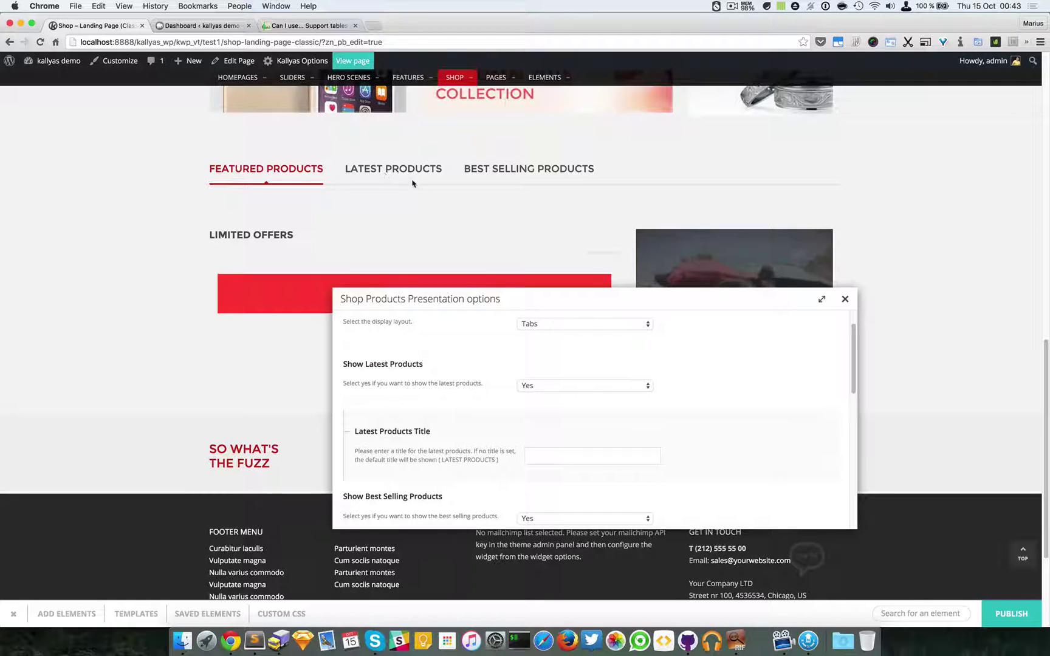
pyautogui.click(532, 390)
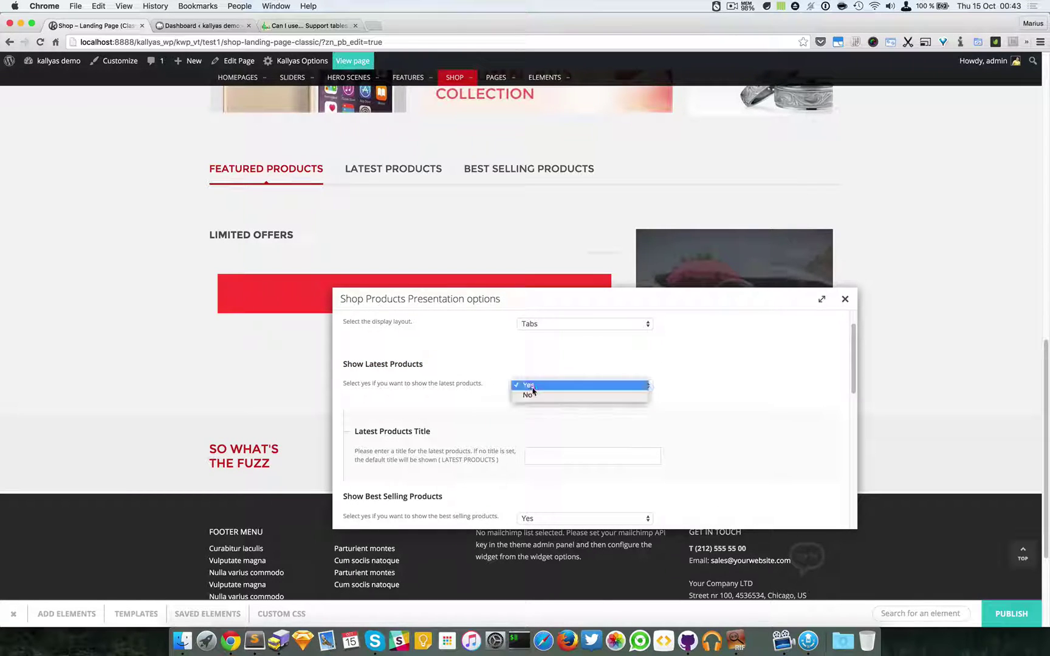
pyautogui.click(511, 371)
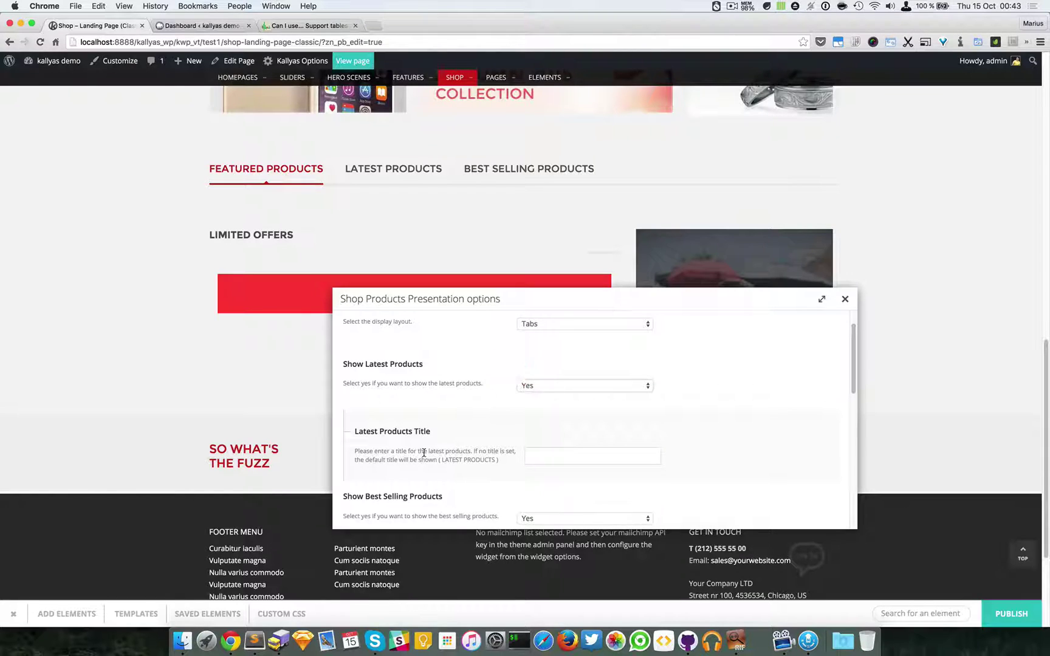
pyautogui.scroll(-1, 434, 462)
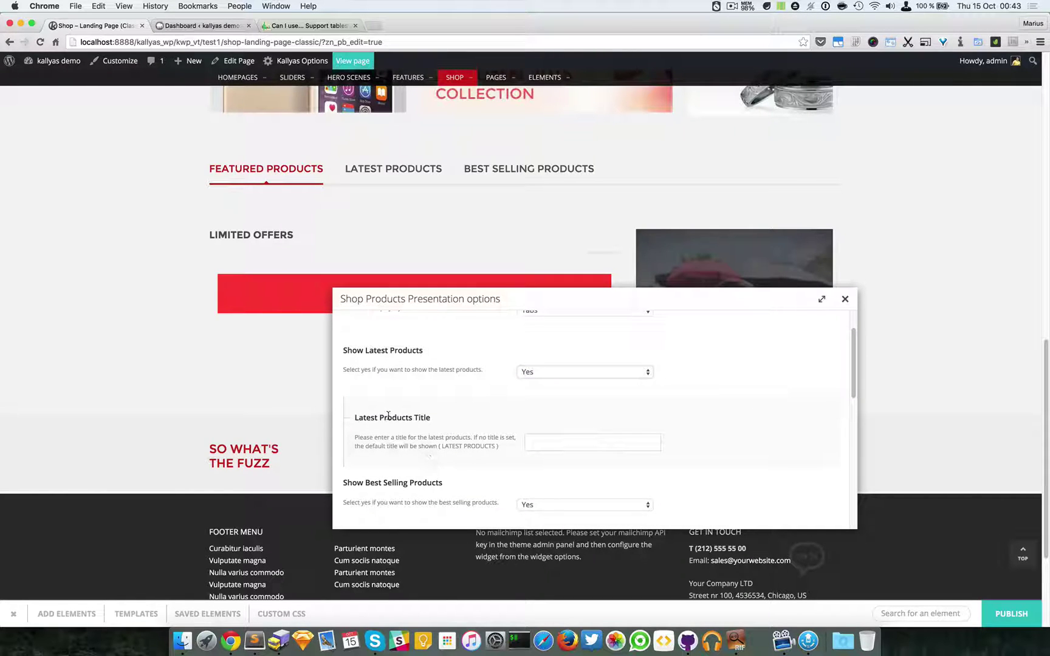
pyautogui.scroll(-4, 459, 419)
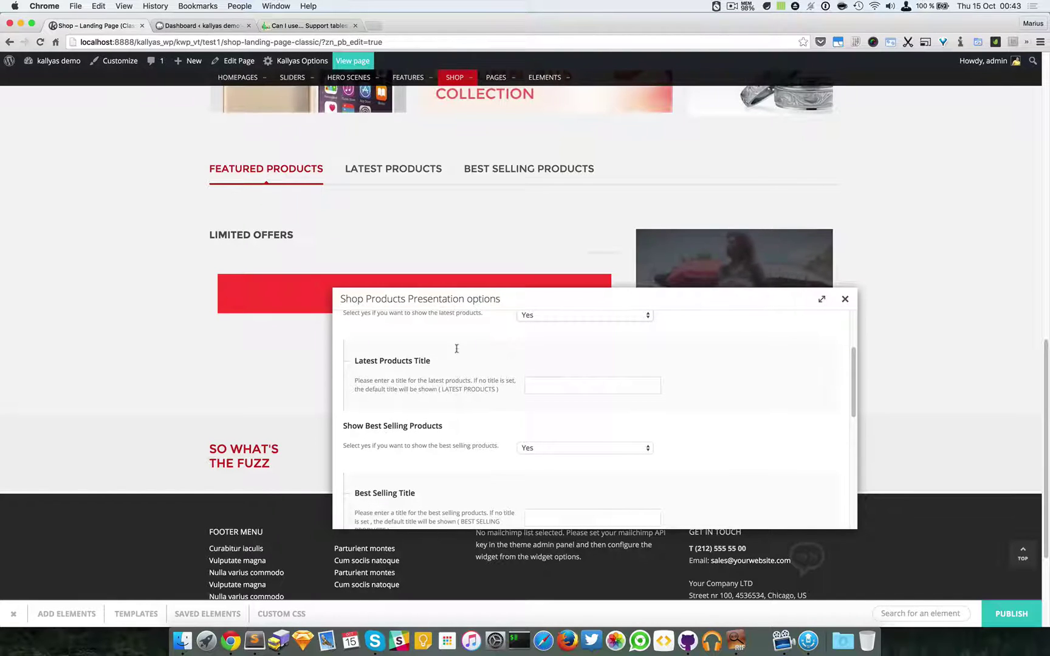
pyautogui.scroll(-4, 593, 400)
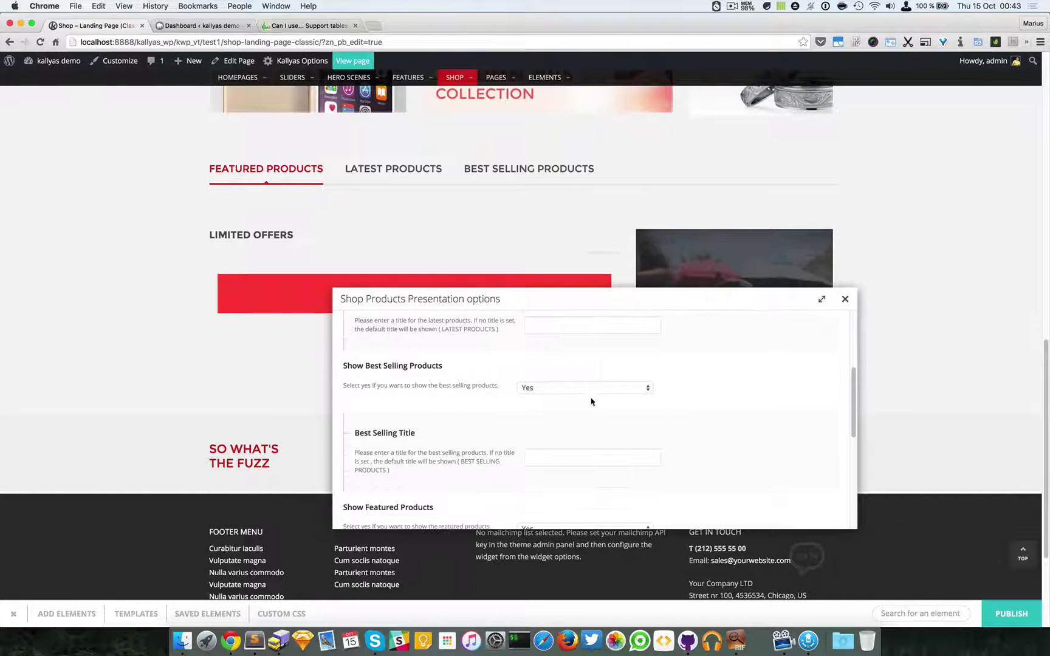
pyautogui.scroll(-10, 445, 420)
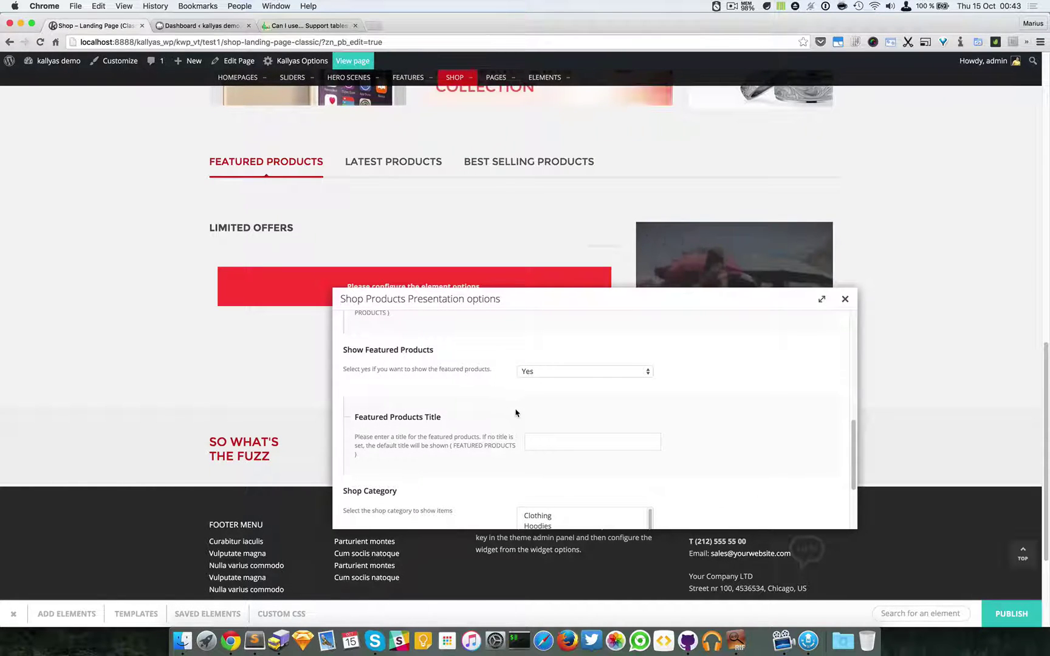
pyautogui.scroll(1, 516, 413)
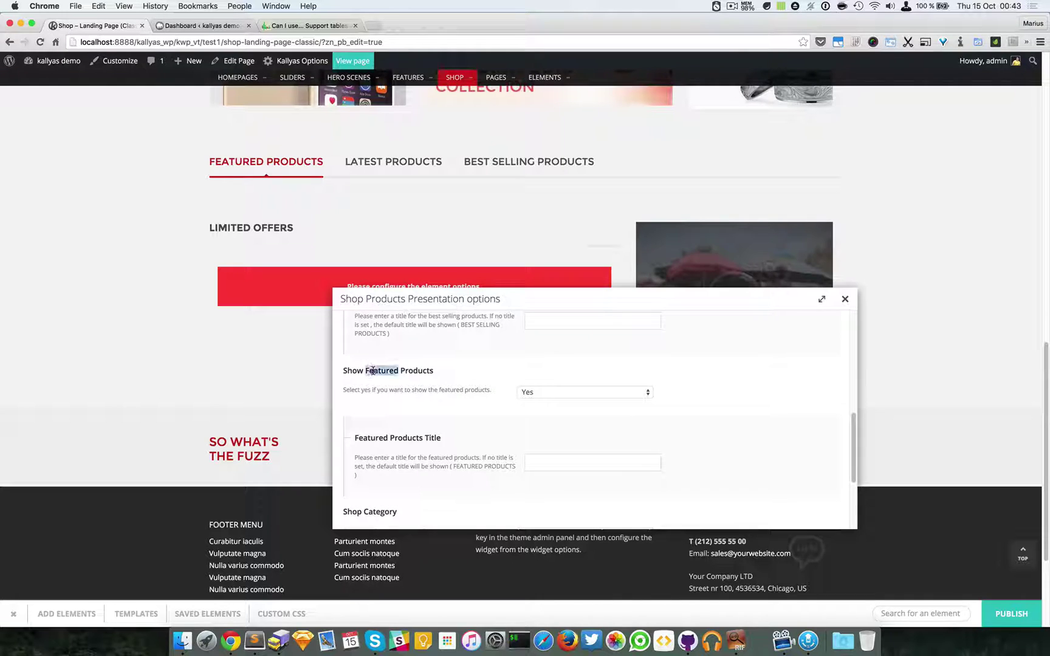
pyautogui.scroll(10, 417, 370)
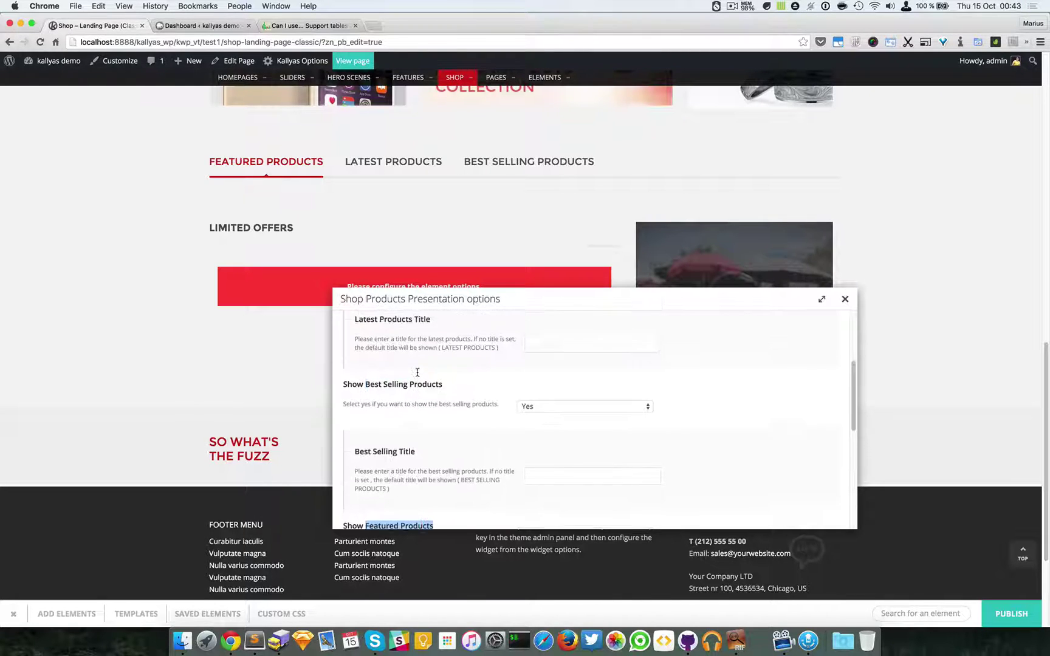
pyautogui.scroll(3, 417, 370)
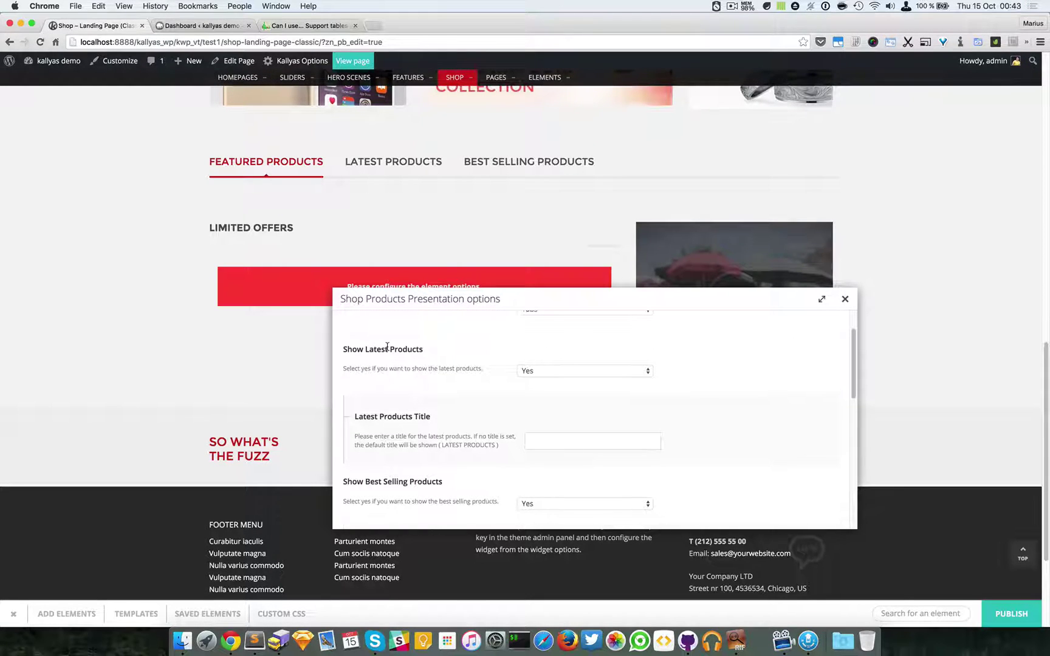
pyautogui.moveTo(387, 346); pyautogui.dragTo(454, 354)
pyautogui.click(446, 353)
pyautogui.moveTo(364, 349); pyautogui.dragTo(392, 342)
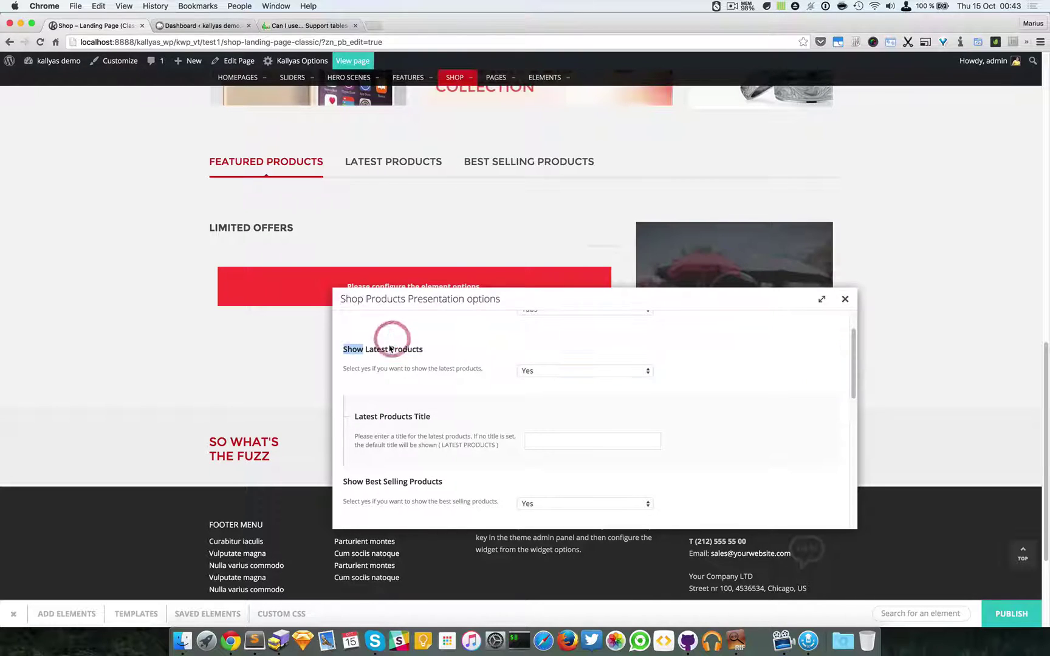
pyautogui.scroll(-2, 421, 399)
pyautogui.moveTo(365, 433); pyautogui.dragTo(443, 434)
pyautogui.click(414, 435)
pyautogui.scroll(-3, 418, 438)
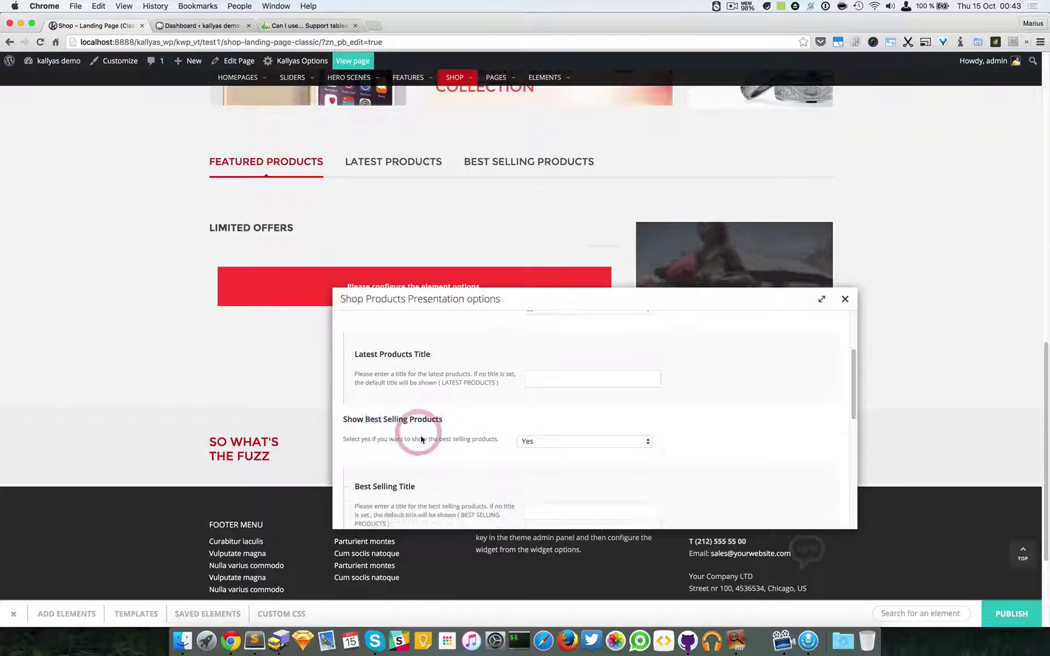
pyautogui.scroll(-5, 420, 442)
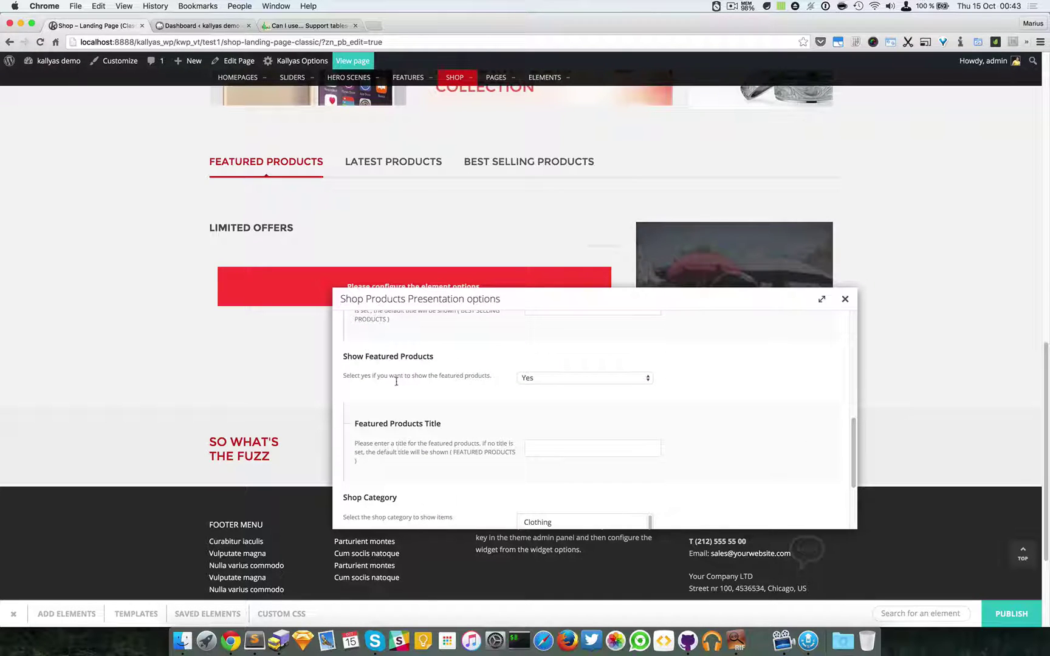
pyautogui.moveTo(365, 357); pyautogui.dragTo(449, 357)
pyautogui.click(451, 359)
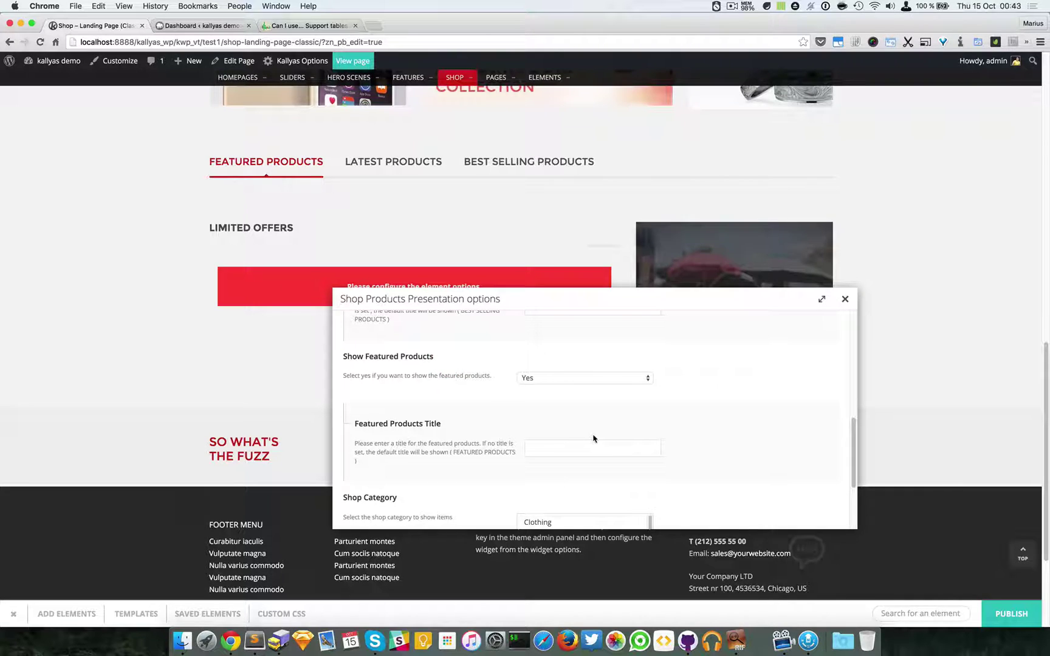
pyautogui.scroll(-1, 590, 432)
pyautogui.scroll(-2, 589, 419)
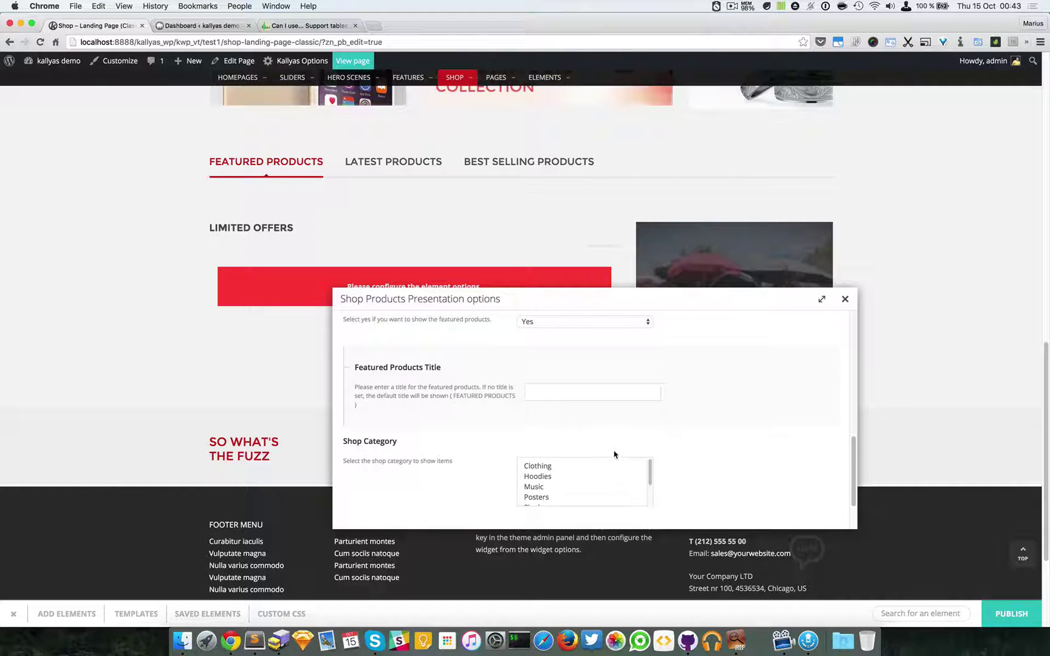
pyautogui.scroll(3, 614, 399)
# - Select Clothing through Posters in Shop Category and select the Number of products value 6
pyautogui.scroll(-1, 534, 422)
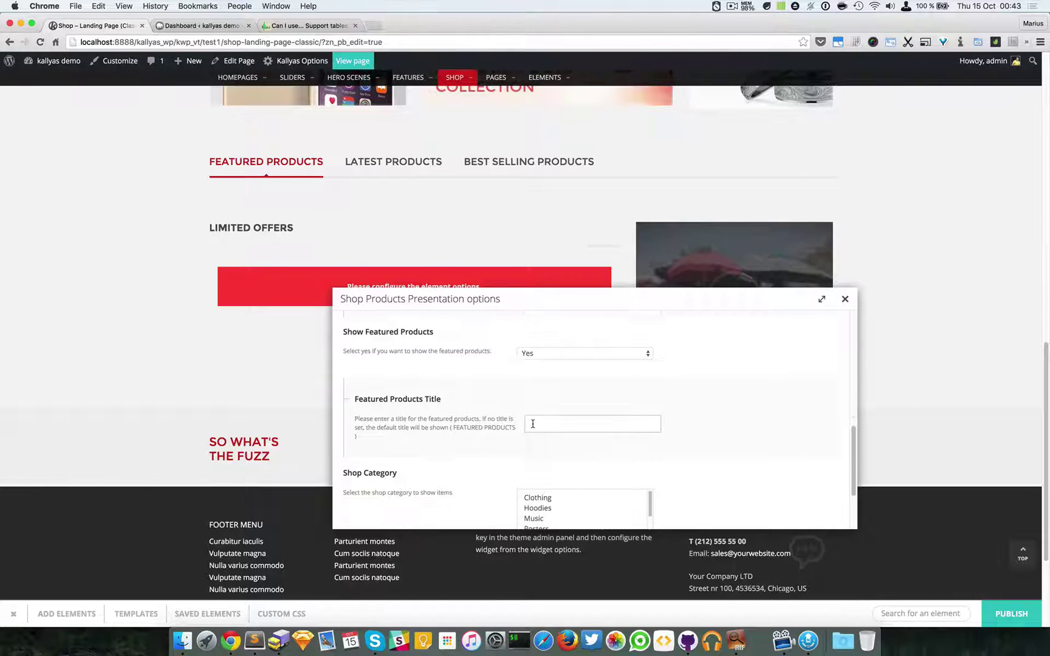
pyautogui.scroll(-3, 467, 430)
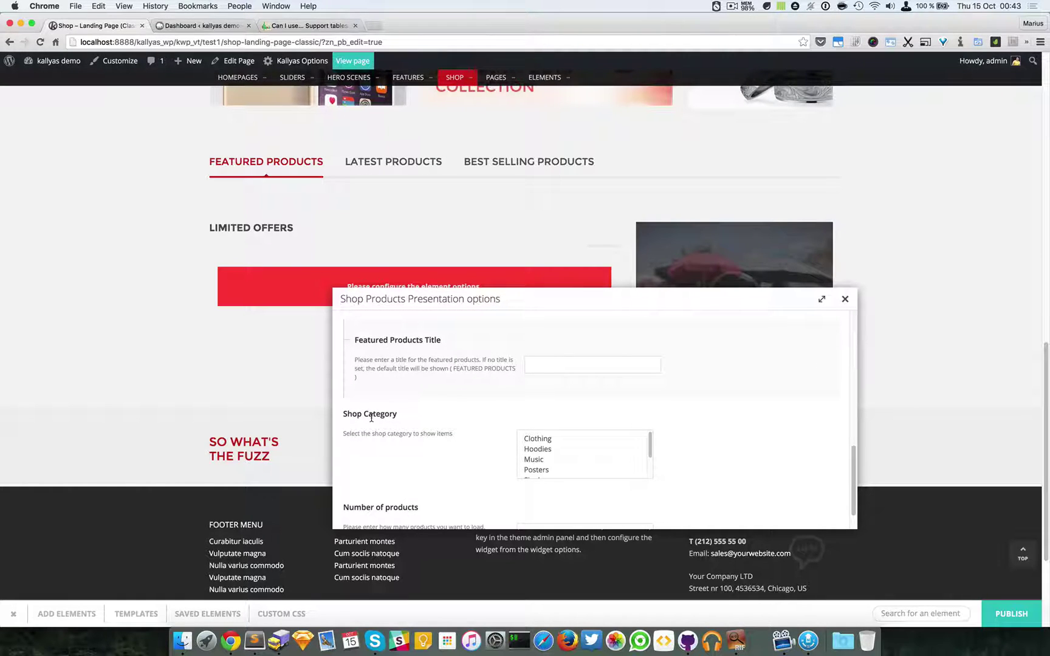
pyautogui.moveTo(597, 441)
pyautogui.mouseDown()
pyautogui.moveTo(604, 516)
pyautogui.moveTo(579, 466)
pyautogui.mouseUp()
pyautogui.scroll(3, 669, 462)
pyautogui.scroll(-3, 734, 456)
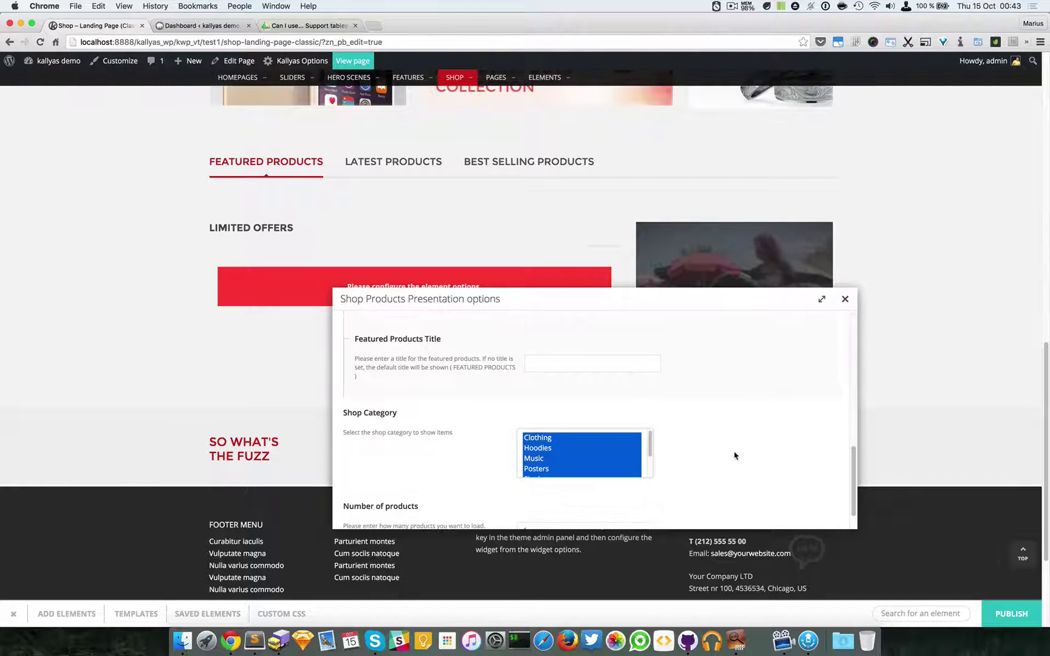
pyautogui.scroll(-1, 456, 424)
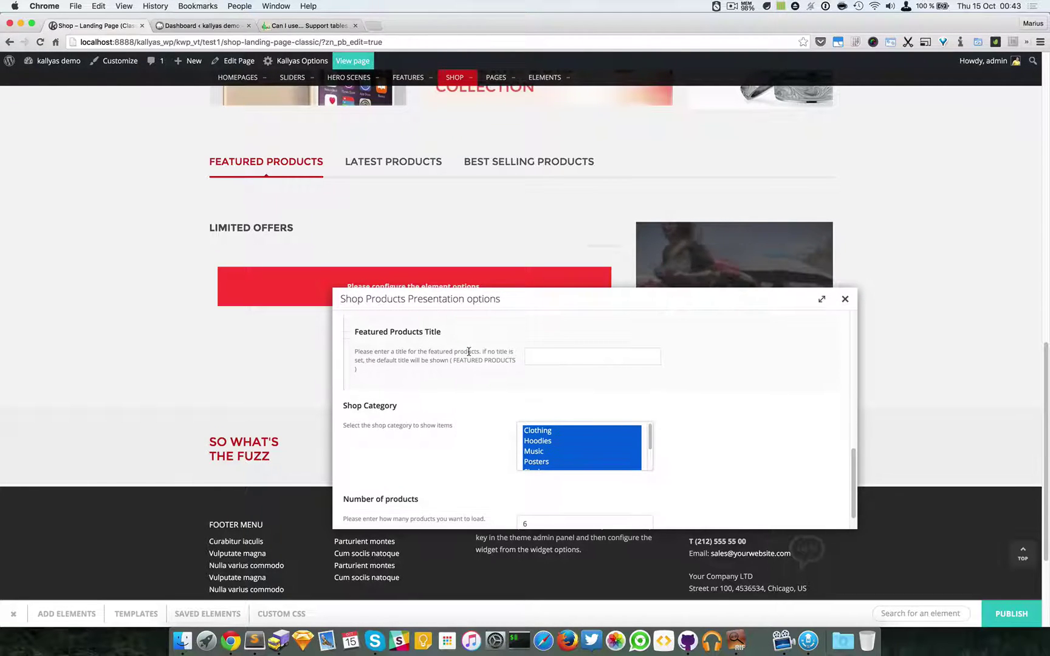
pyautogui.scroll(-2, 461, 429)
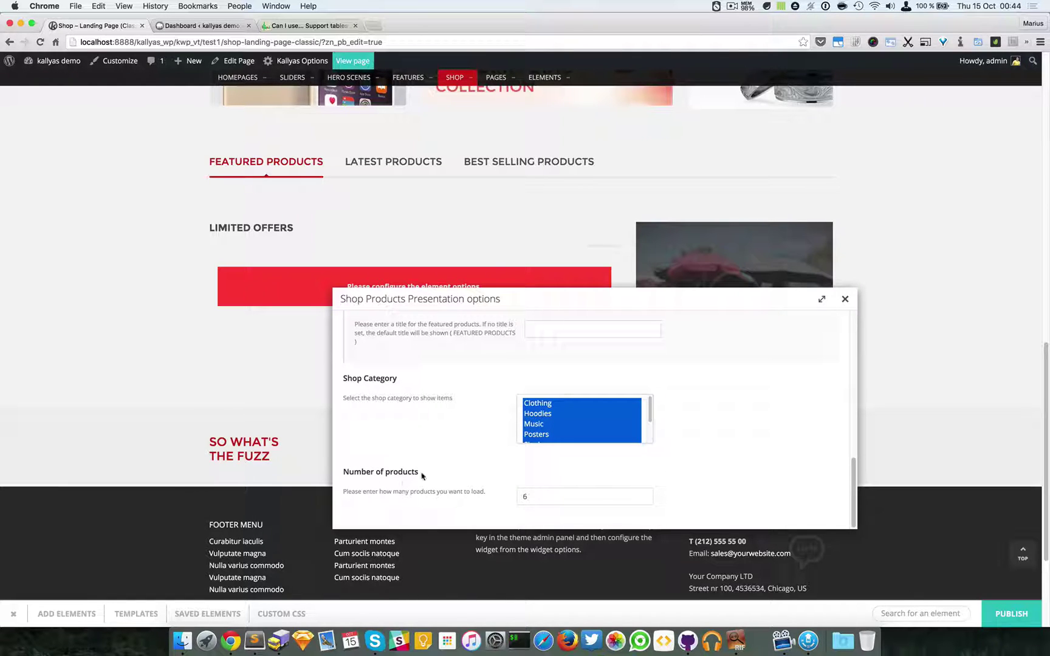
pyautogui.click(562, 502)
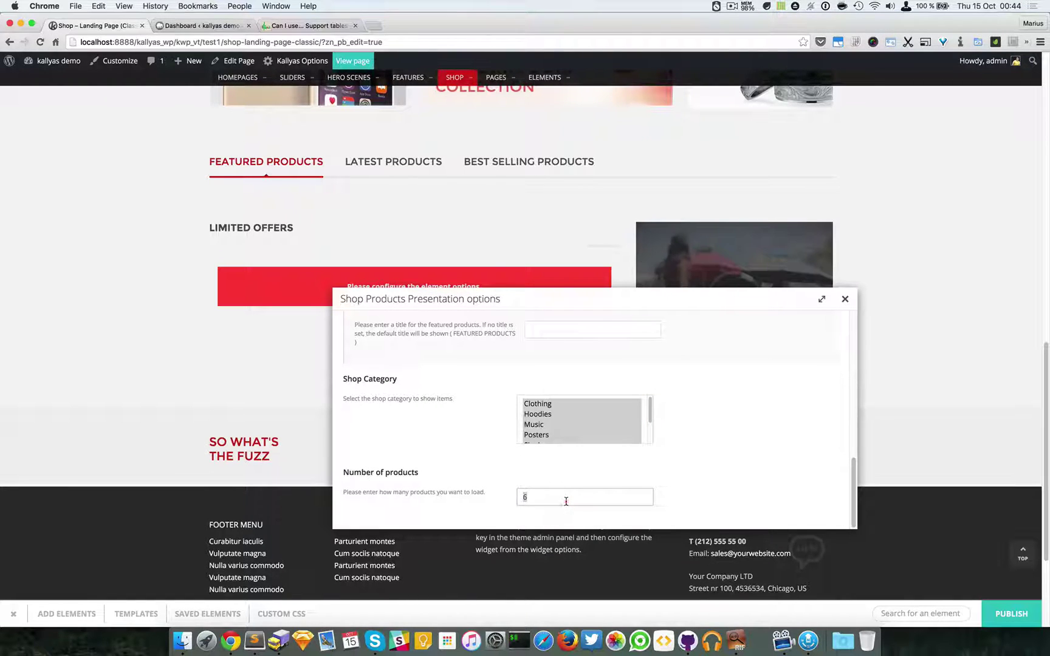
pyautogui.doubleClick(566, 501)
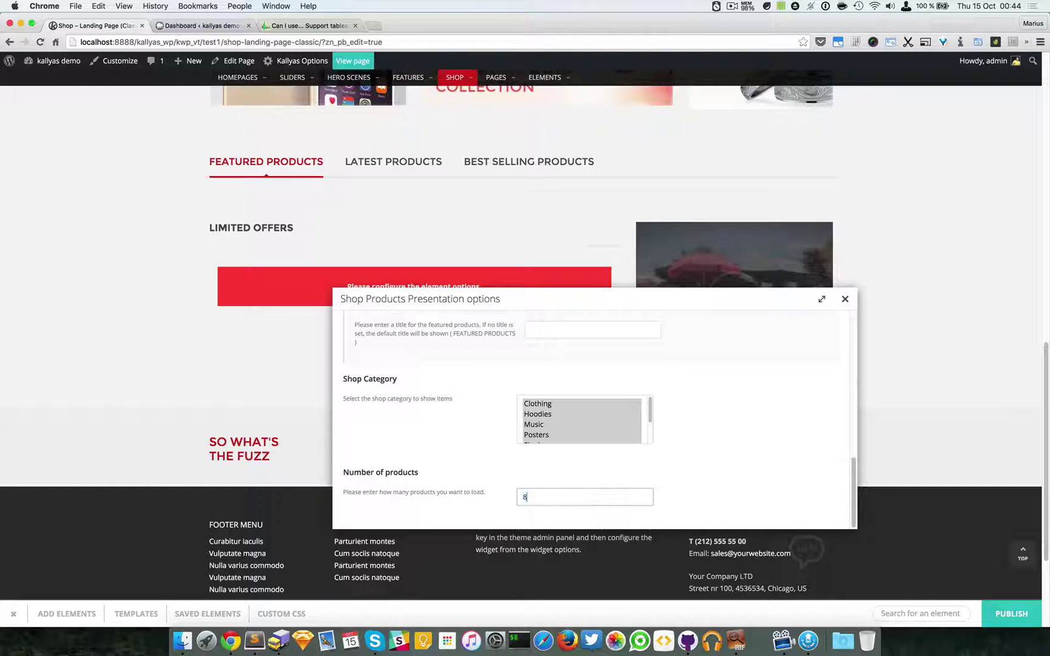
pyautogui.scroll(10, 559, 497)
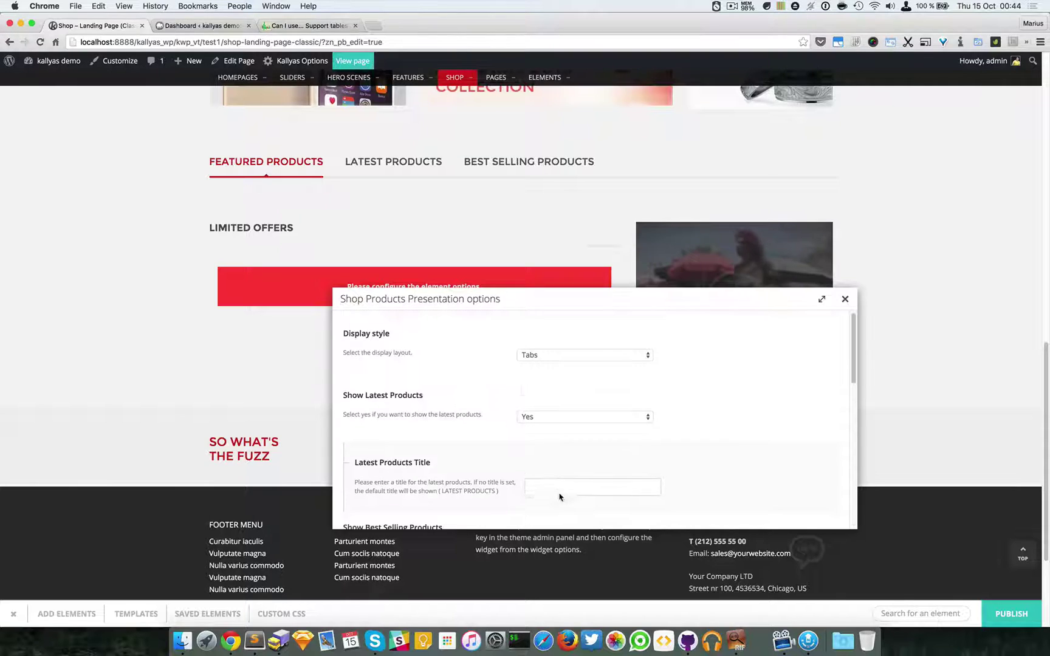
# - Close the Shop Products Presentation options dialog
pyautogui.click(845, 298)
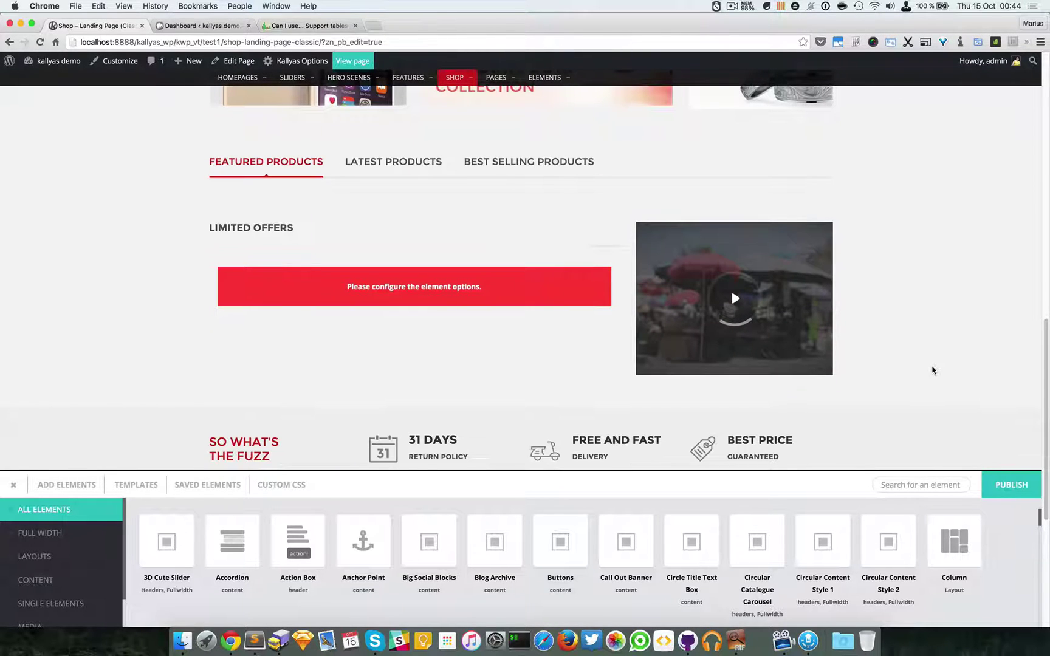
pyautogui.moveTo(548, 171)
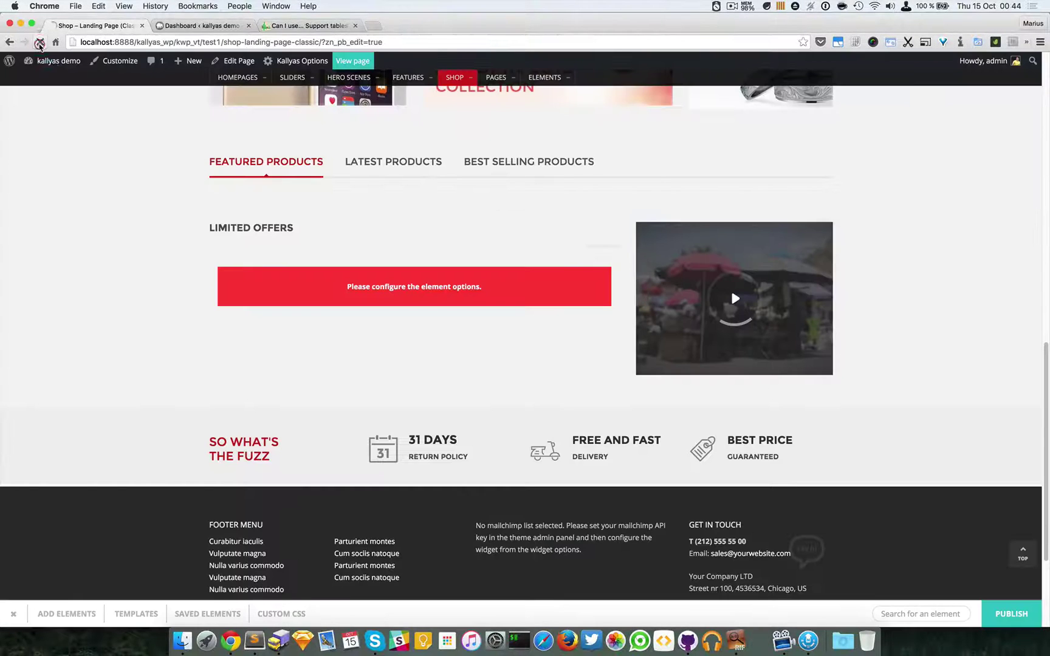
# - Reload the saved builder page and bring up the All Elements panel
pyautogui.click(40, 44)
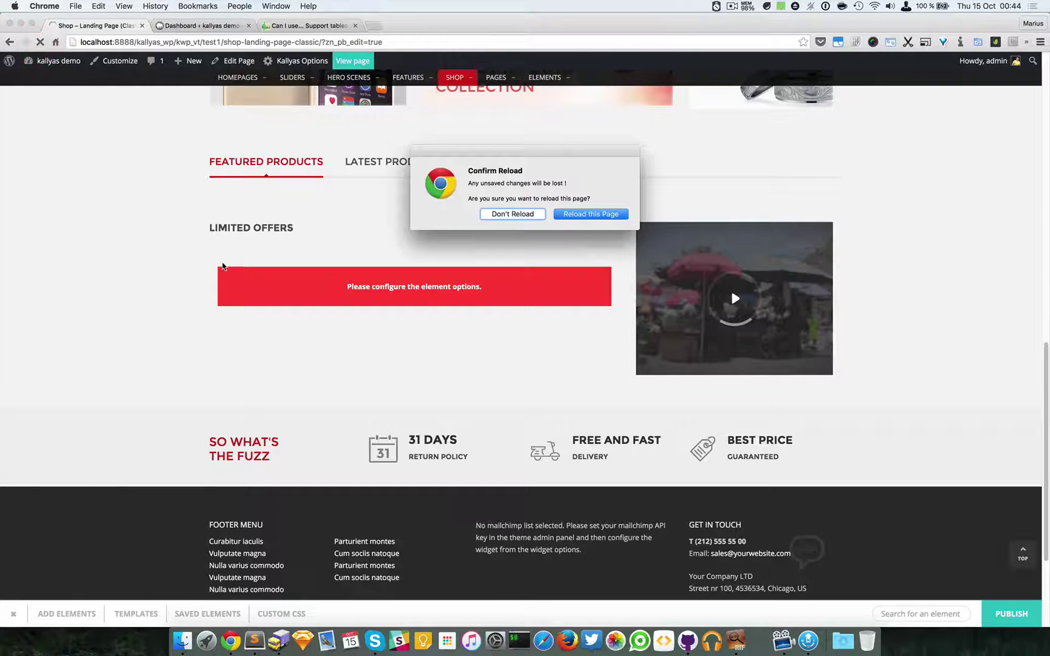
pyautogui.click(604, 214)
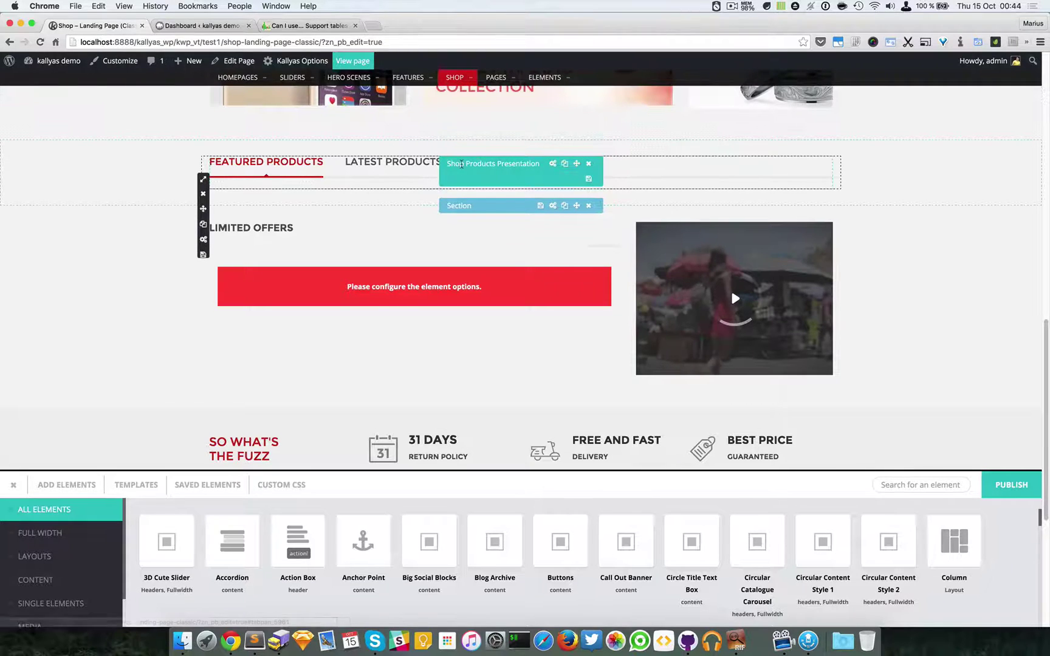
pyautogui.click(732, 6)
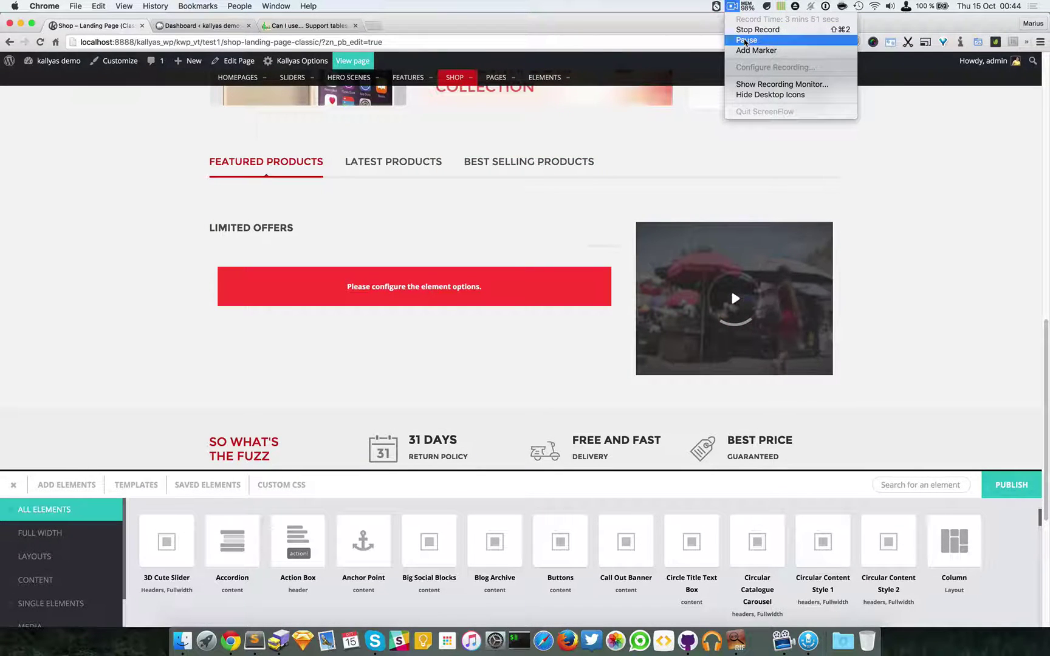
pyautogui.click(744, 40)
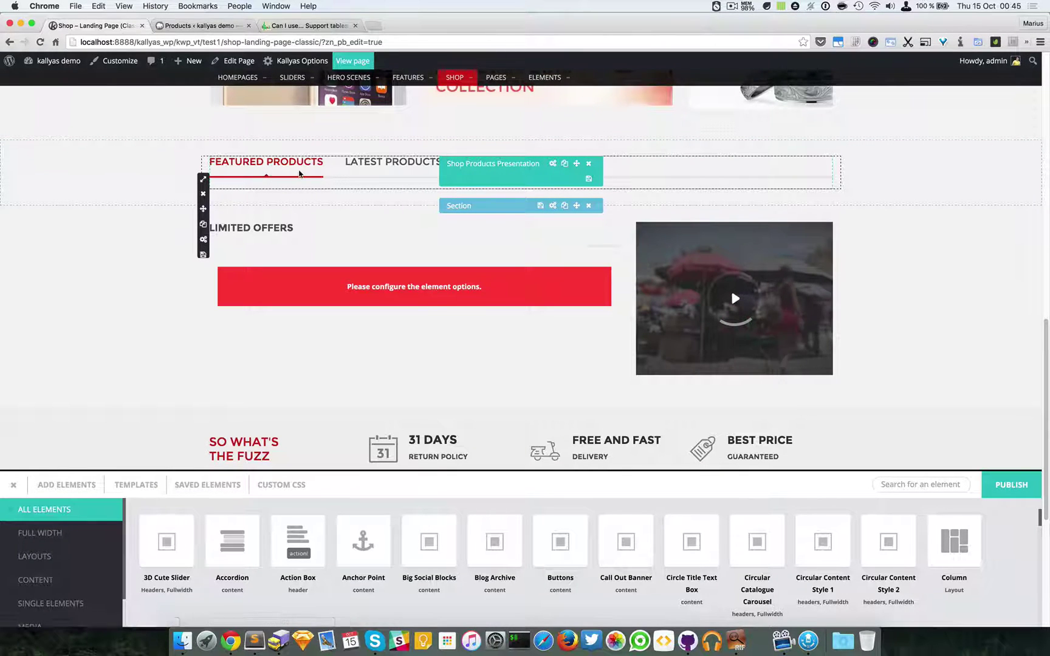
# - In the builder, view Latest Products, advance its carousel twice, then return to Featured Products
pyautogui.click(361, 172)
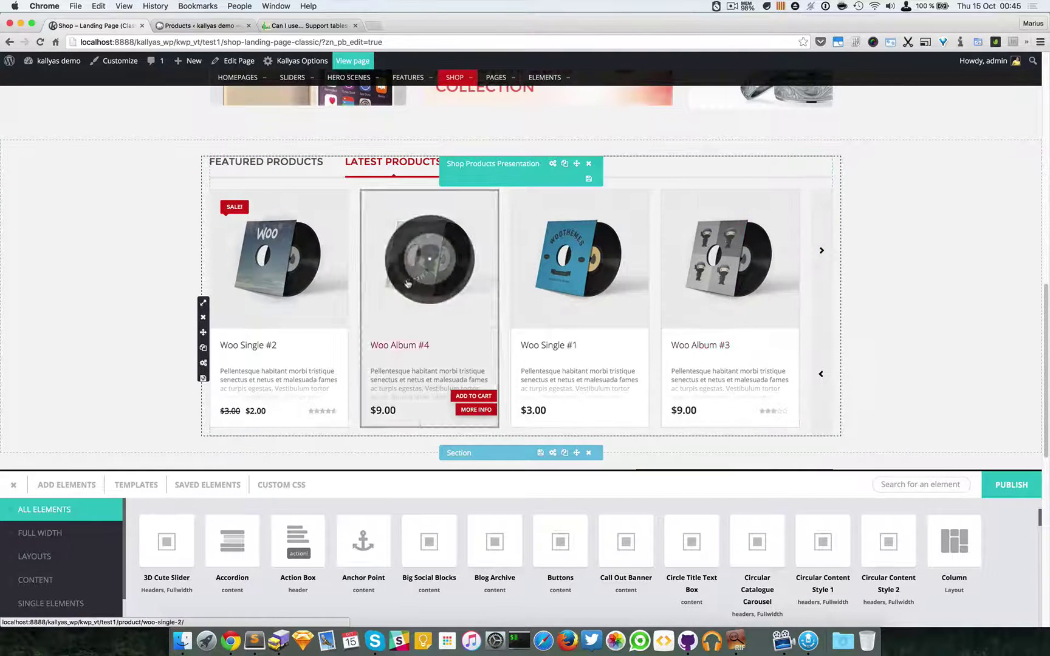
pyautogui.click(821, 275)
pyautogui.click(822, 275)
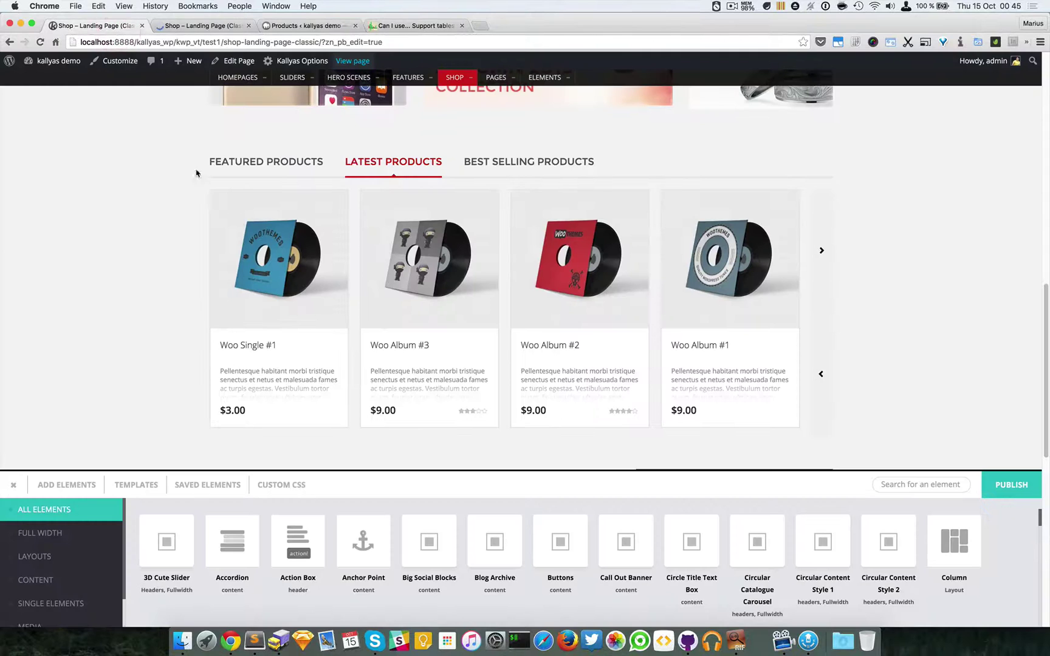
pyautogui.click(250, 163)
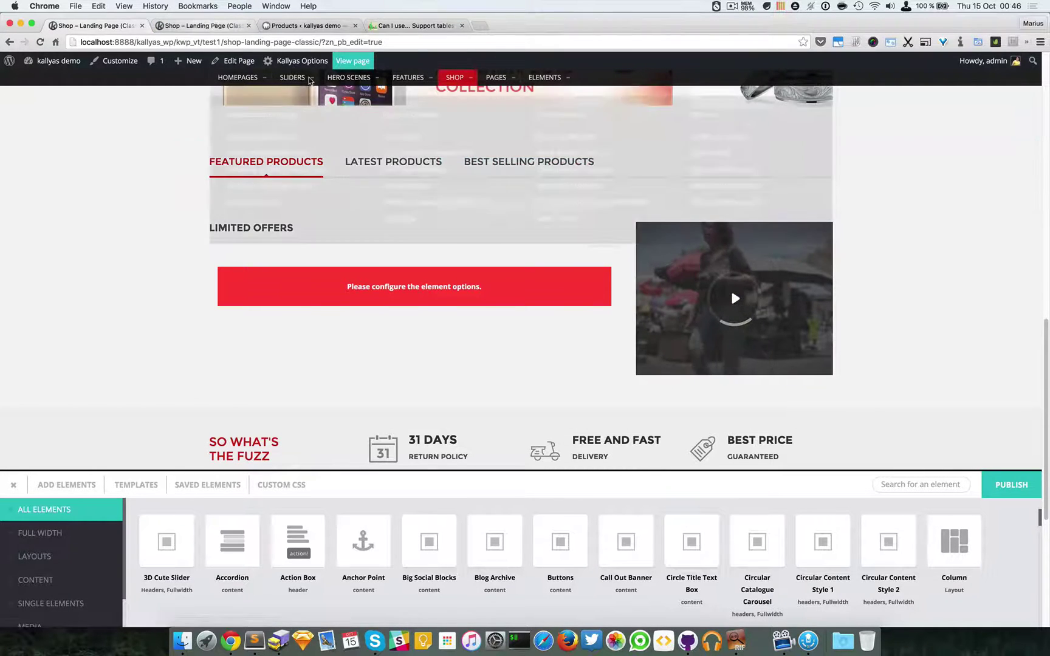
# - On the live shop page, check Latest and Best Selling rows, then return to the builder
pyautogui.hotkey('ctrl', 'Tab')
pyautogui.scroll(-10, 542, 304)
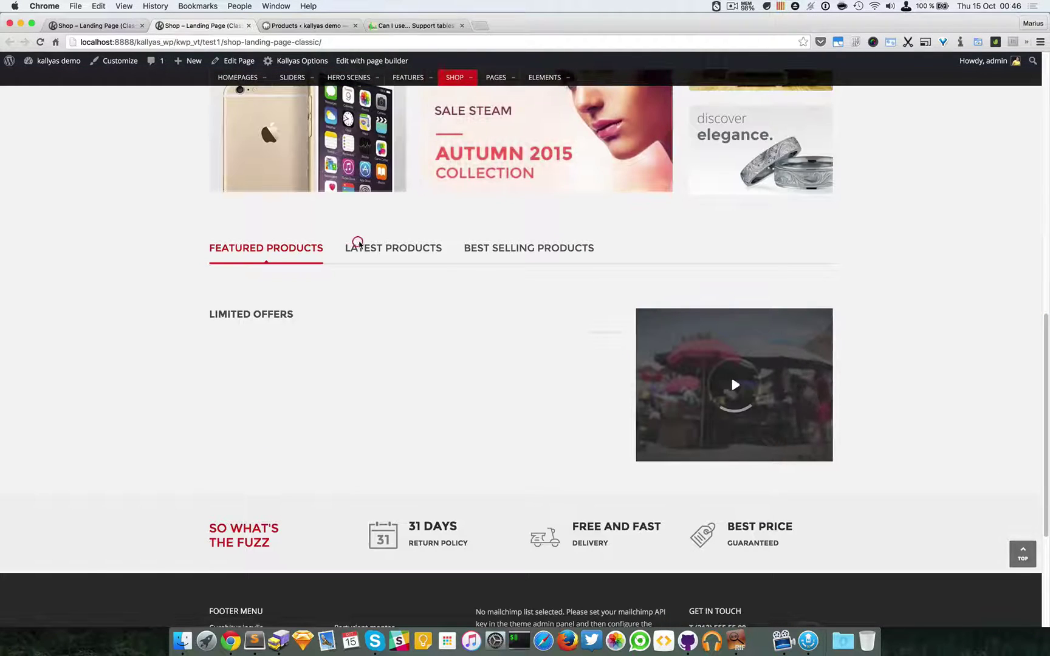
pyautogui.click(358, 244)
pyautogui.click(538, 250)
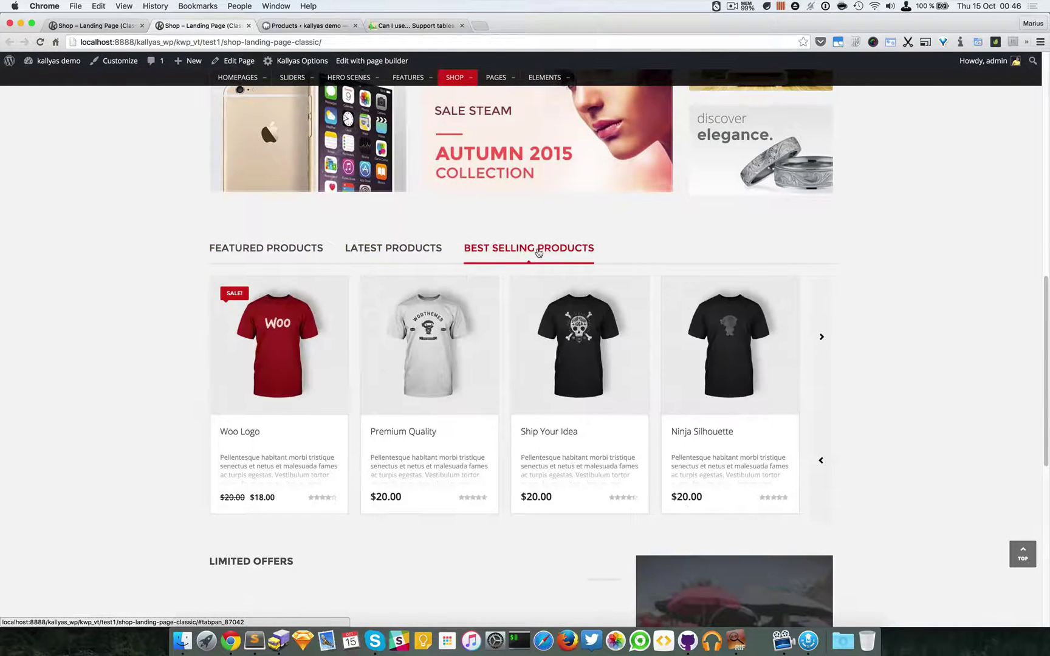
pyautogui.click(829, 333)
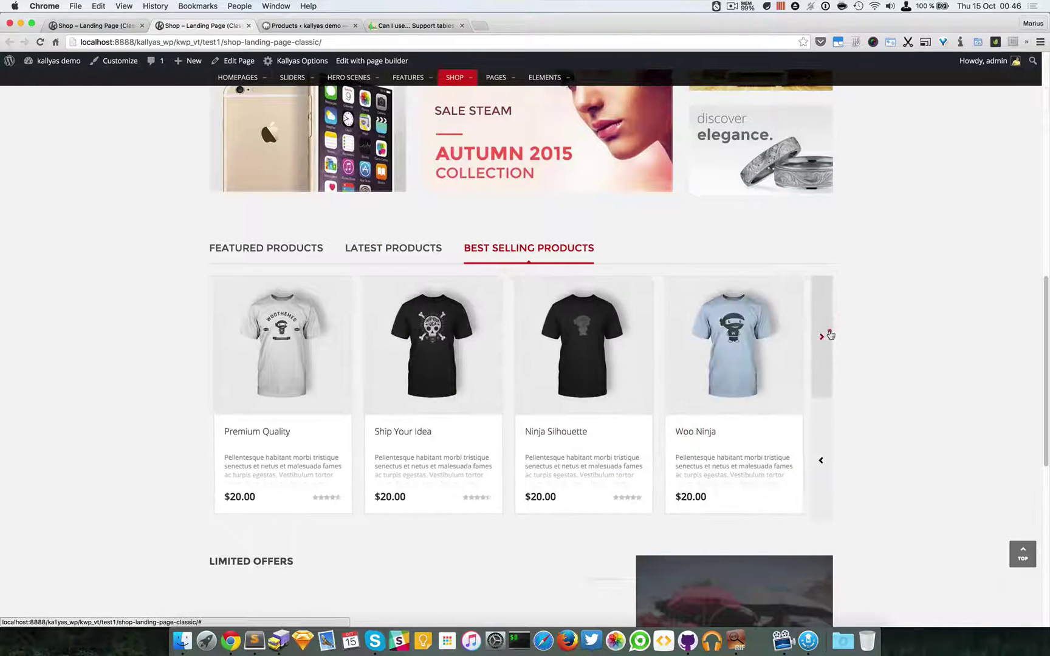
pyautogui.click(829, 333)
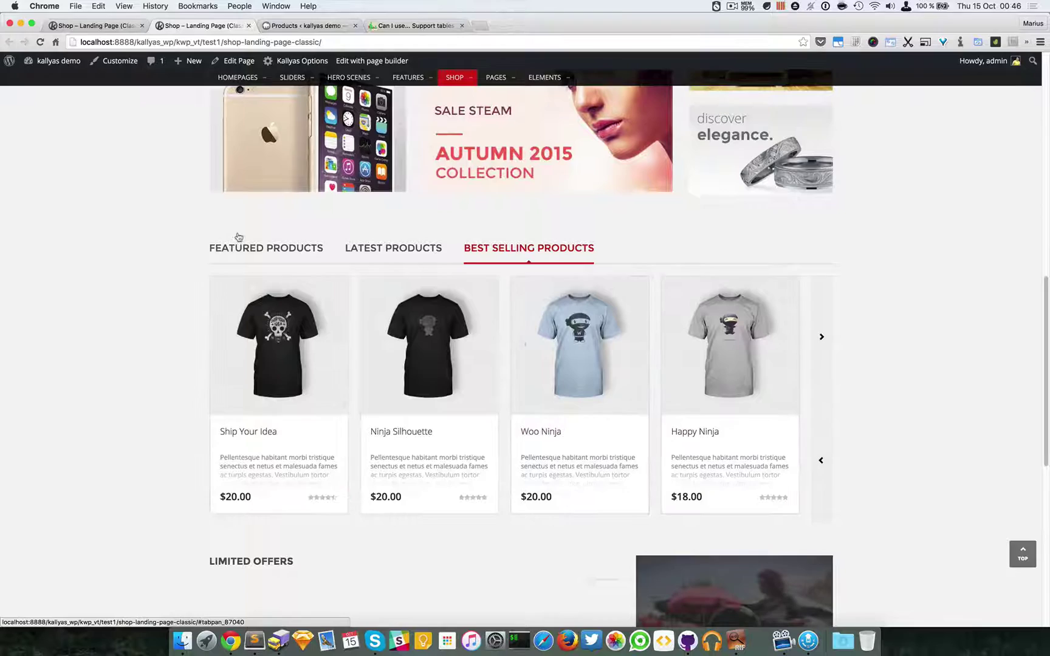
pyautogui.click(100, 26)
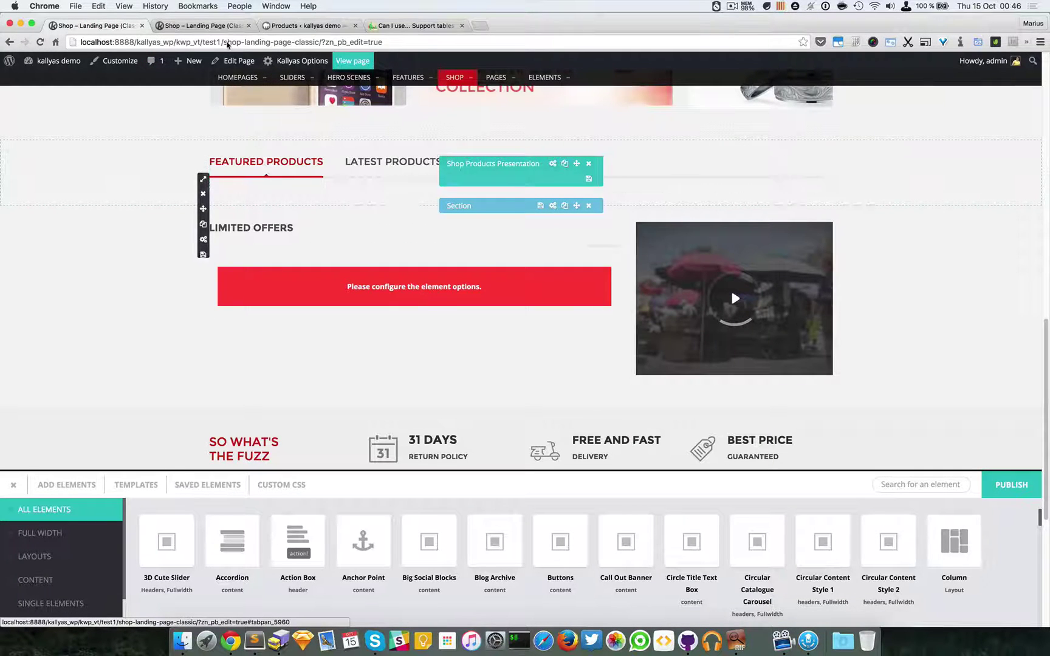
# - Star Woo Single #2, Woo Album #2, Ship Your Idea and Woo Logo as featured products
pyautogui.click(284, 26)
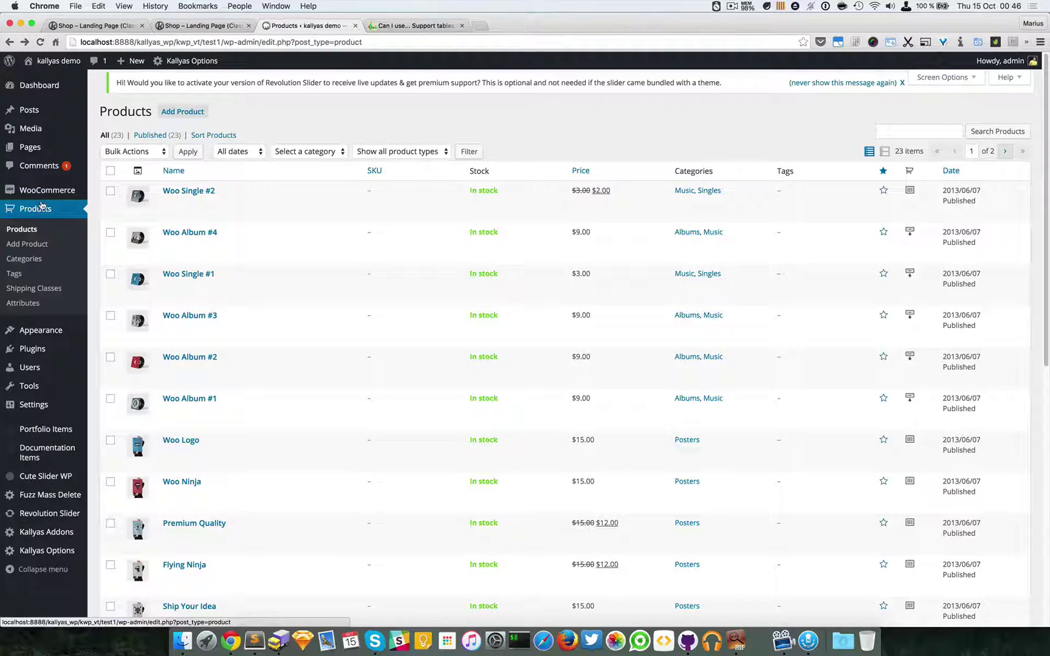
pyautogui.click(43, 210)
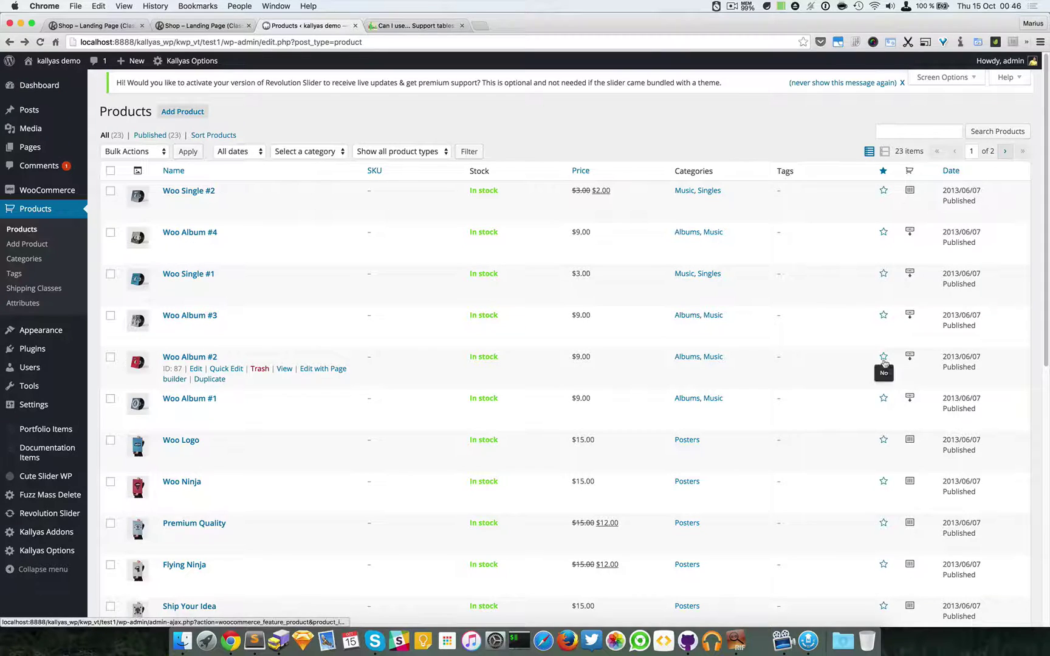
pyautogui.click(884, 192)
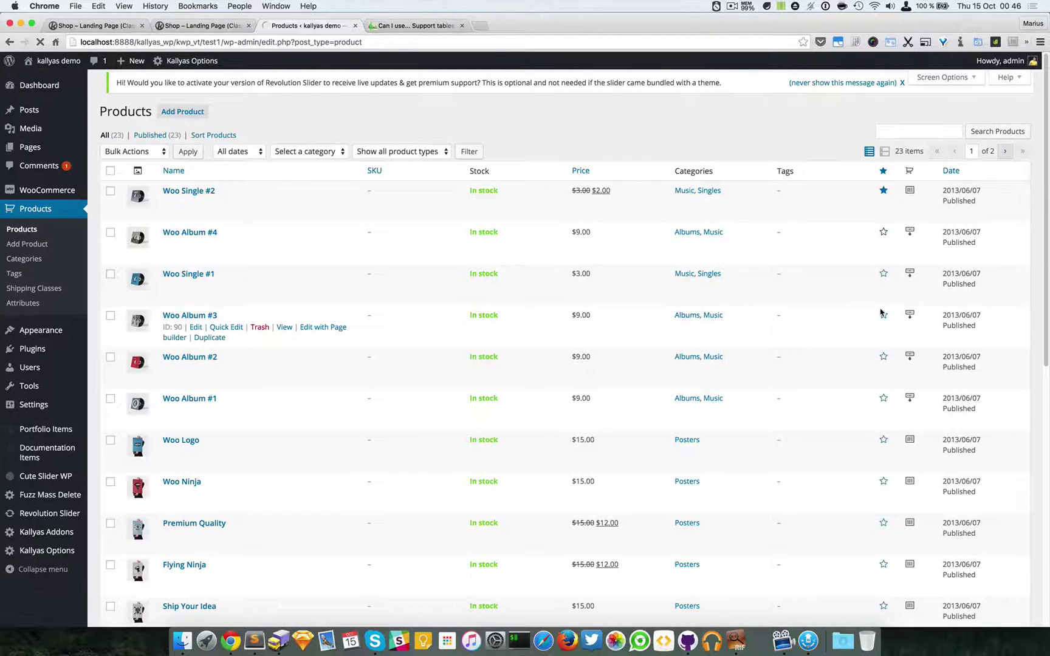
pyautogui.scroll(-1, 879, 322)
pyautogui.scroll(-2, 881, 311)
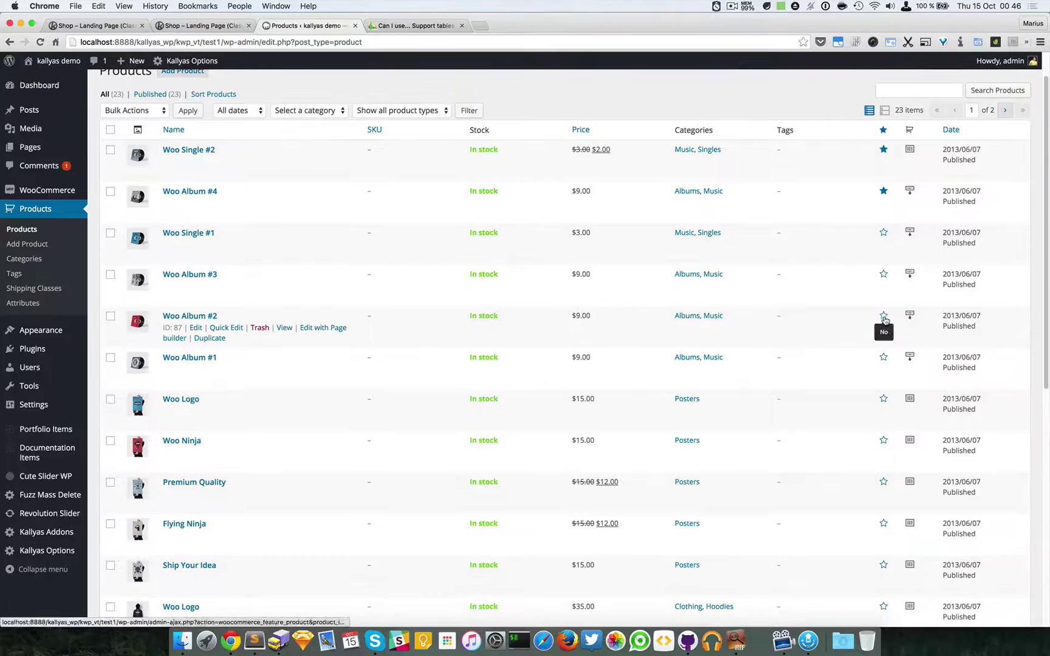
pyautogui.click(883, 316)
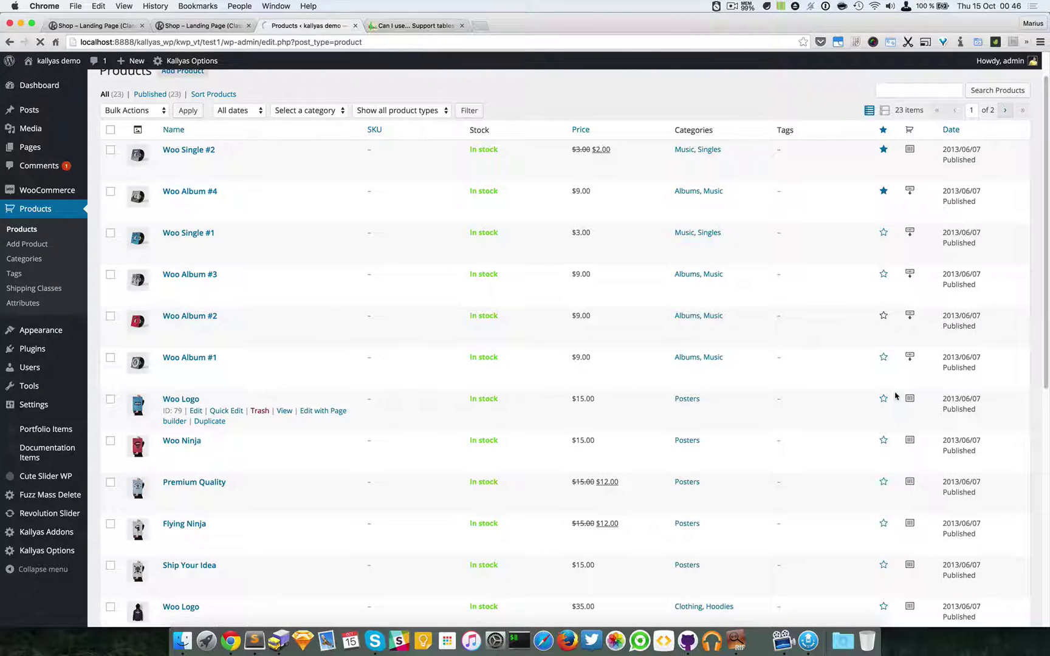
pyautogui.scroll(-5, 893, 396)
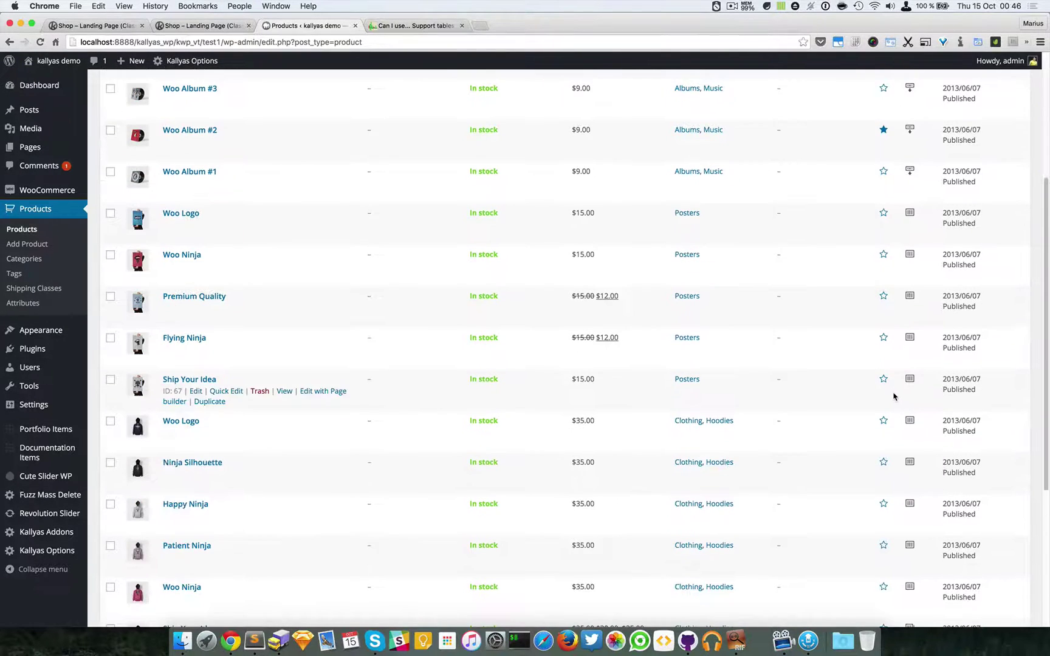
pyautogui.click(883, 379)
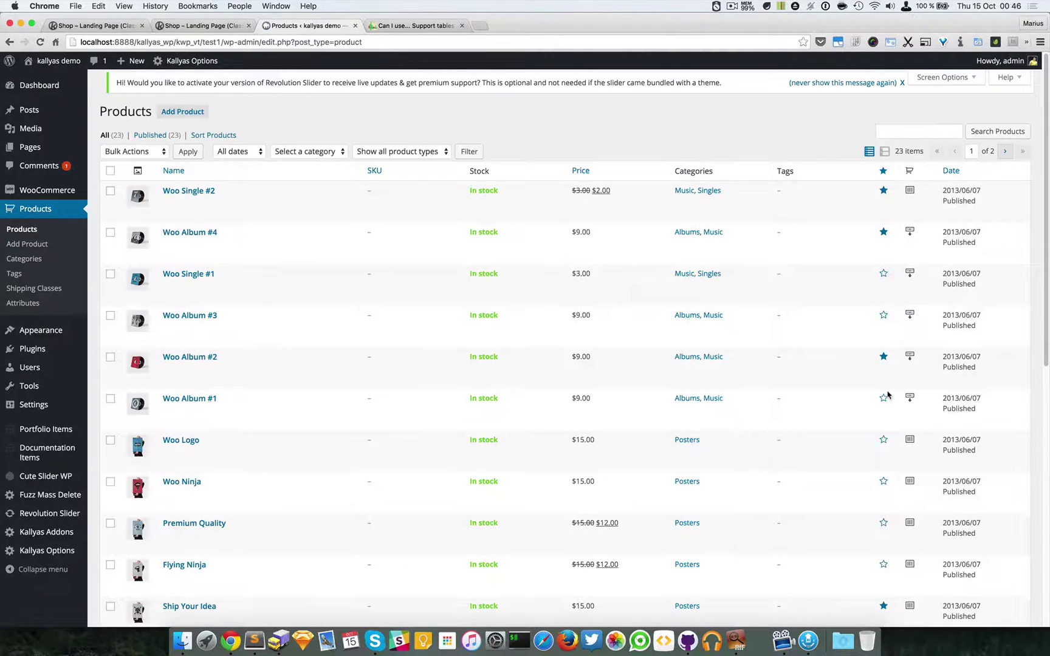
pyautogui.click(884, 441)
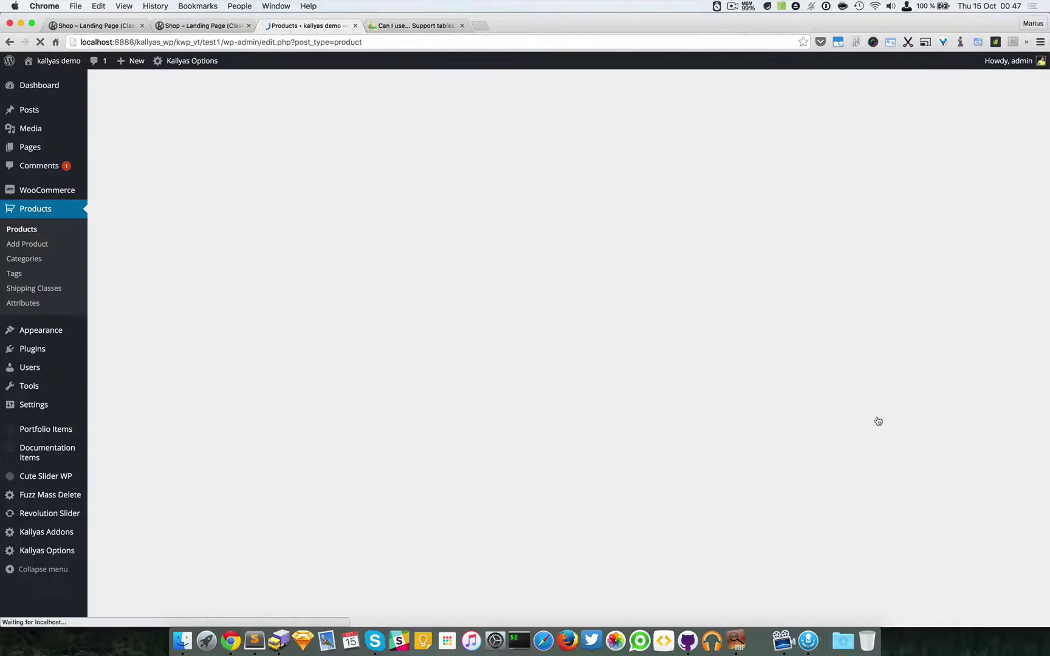
# - Set Woo Single #2's catalog visibility to Catalog/search, Featured and confirm
pyautogui.scroll(-10, 823, 418)
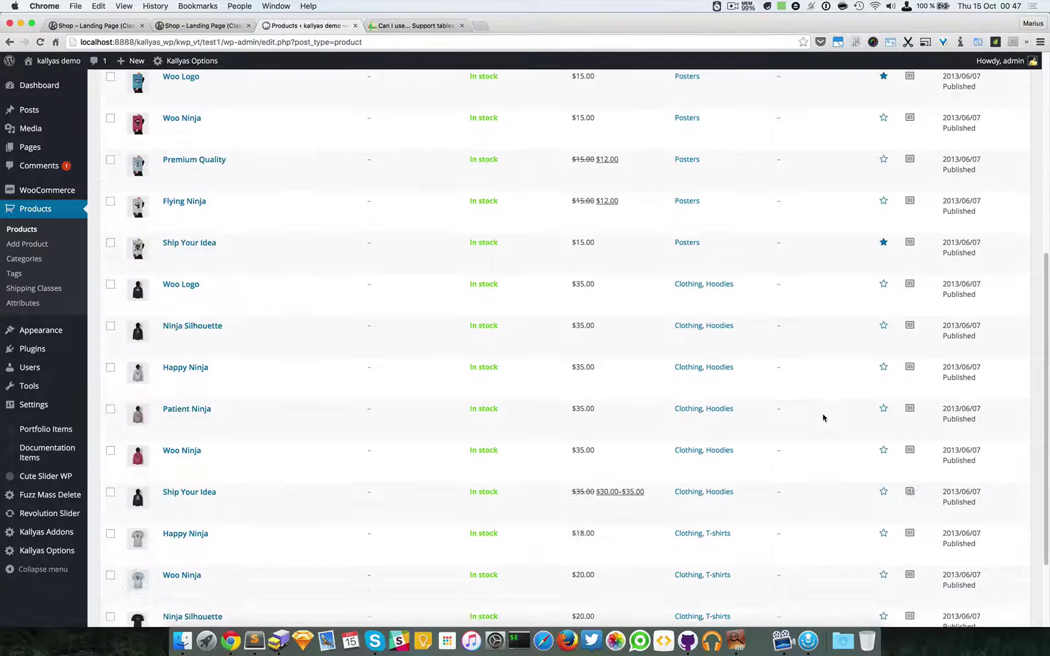
pyautogui.scroll(10, 823, 418)
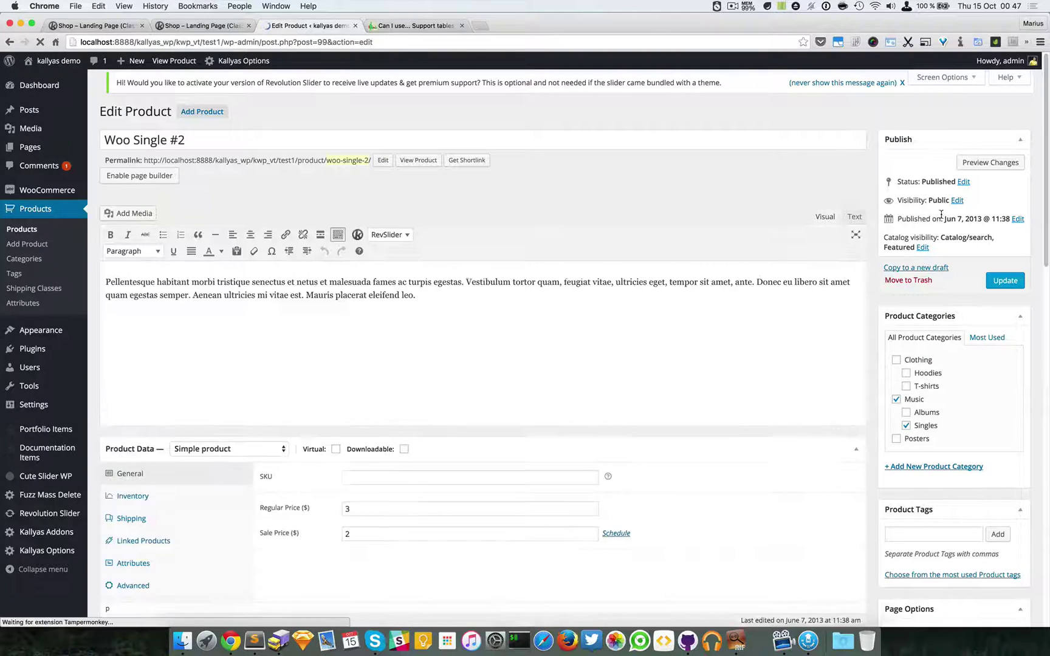
pyautogui.click(923, 248)
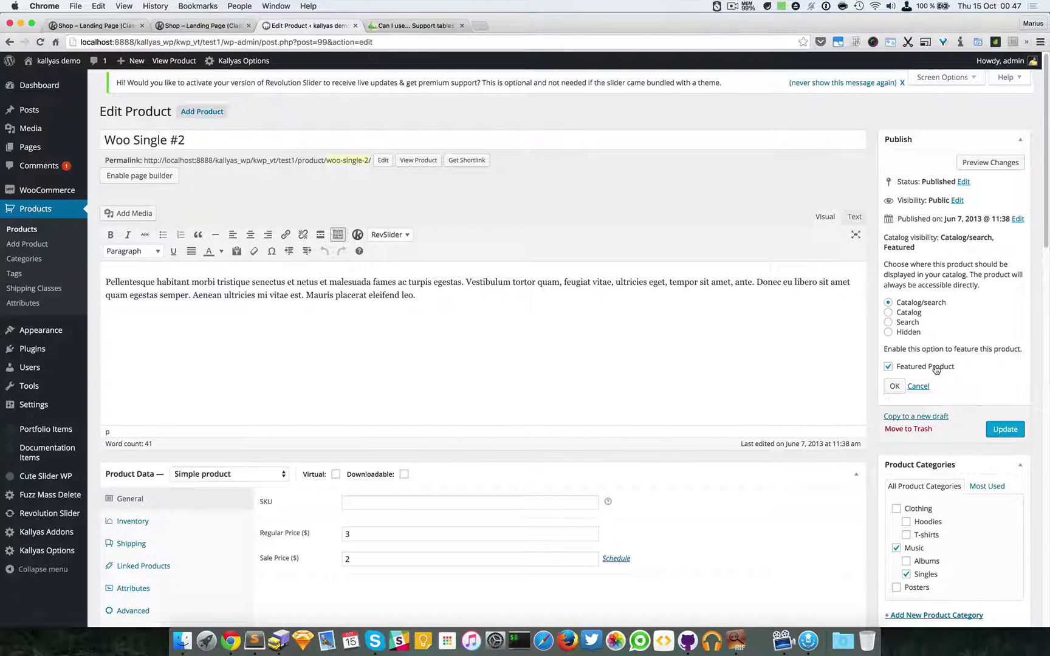
pyautogui.click(902, 384)
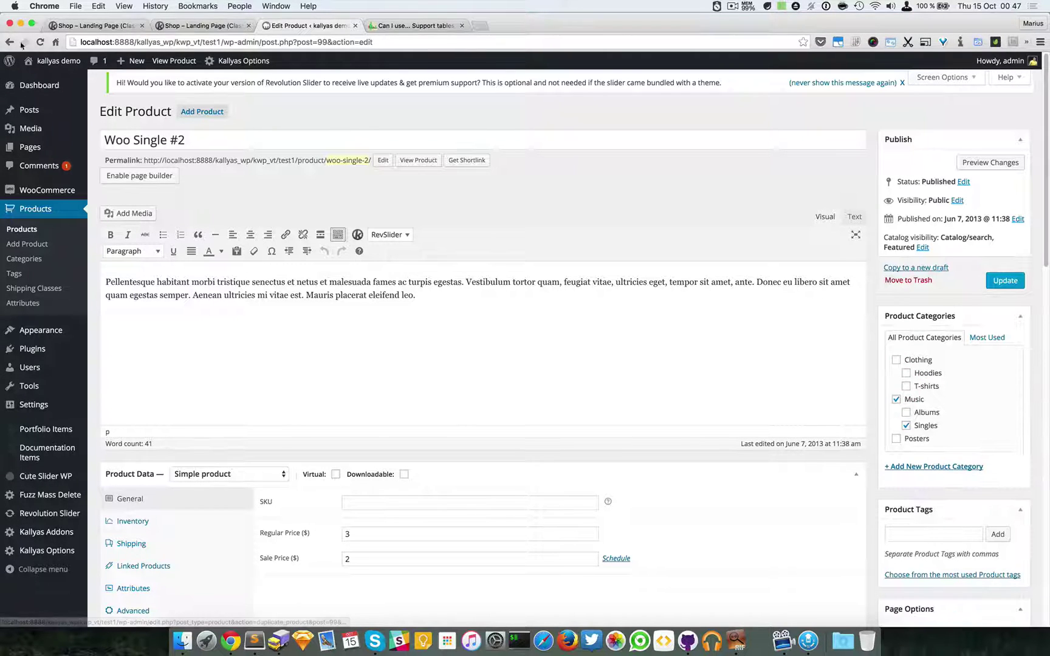
pyautogui.click(106, 26)
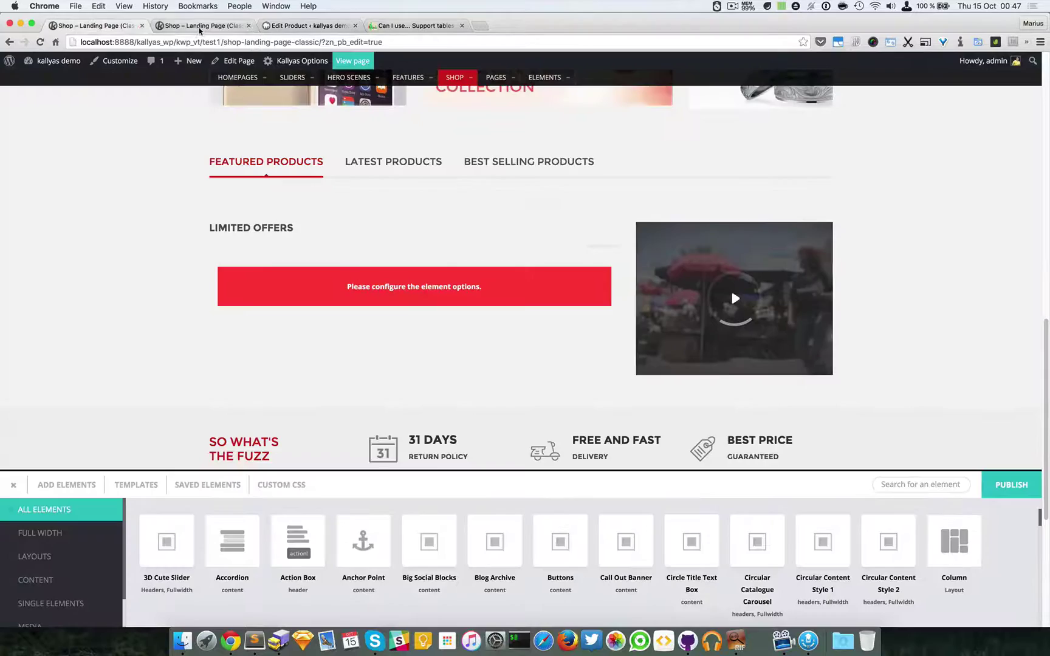
pyautogui.click(198, 25)
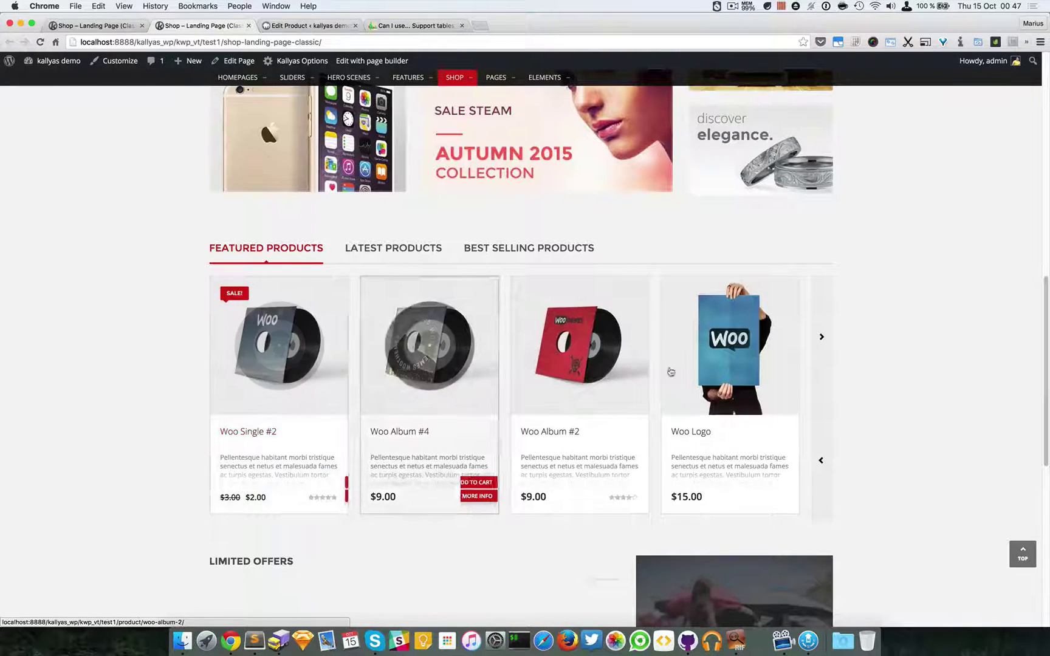
pyautogui.click(403, 247)
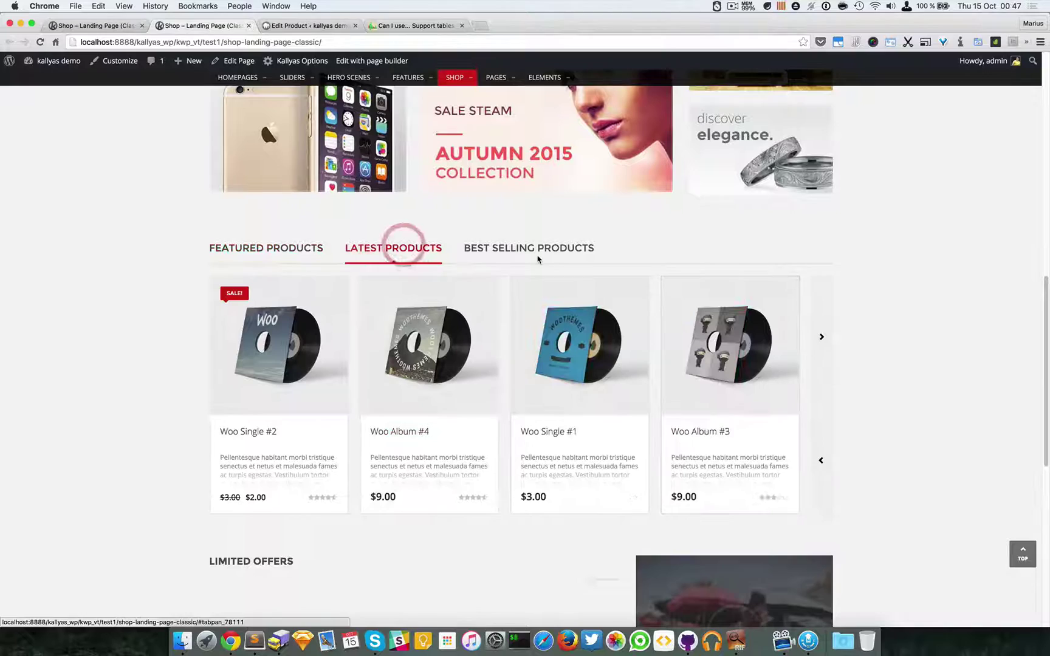
pyautogui.click(543, 251)
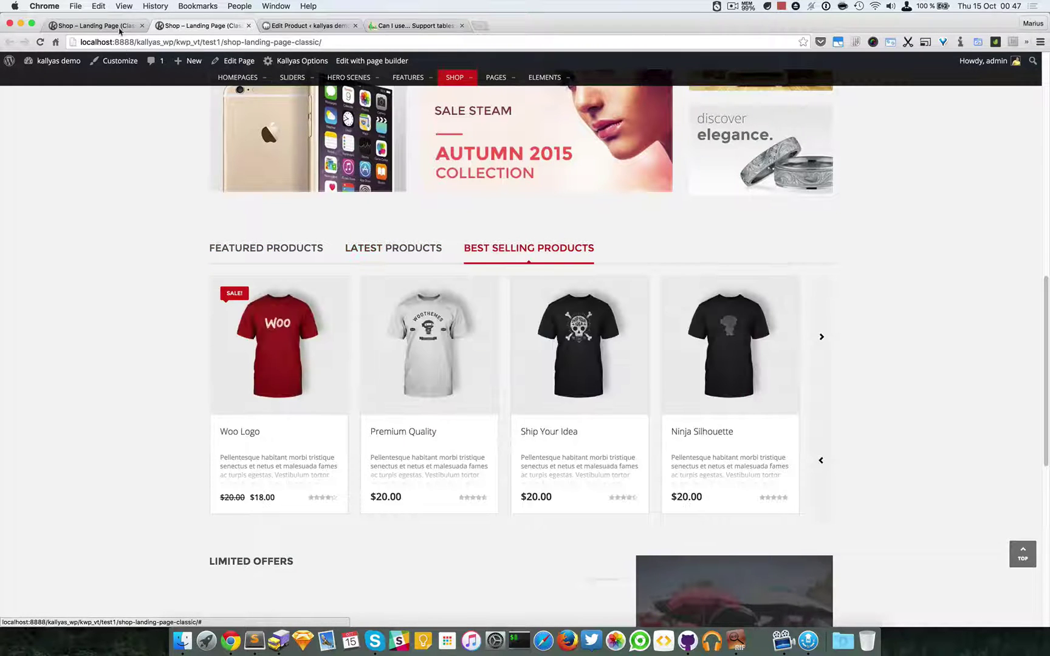
pyautogui.click(120, 29)
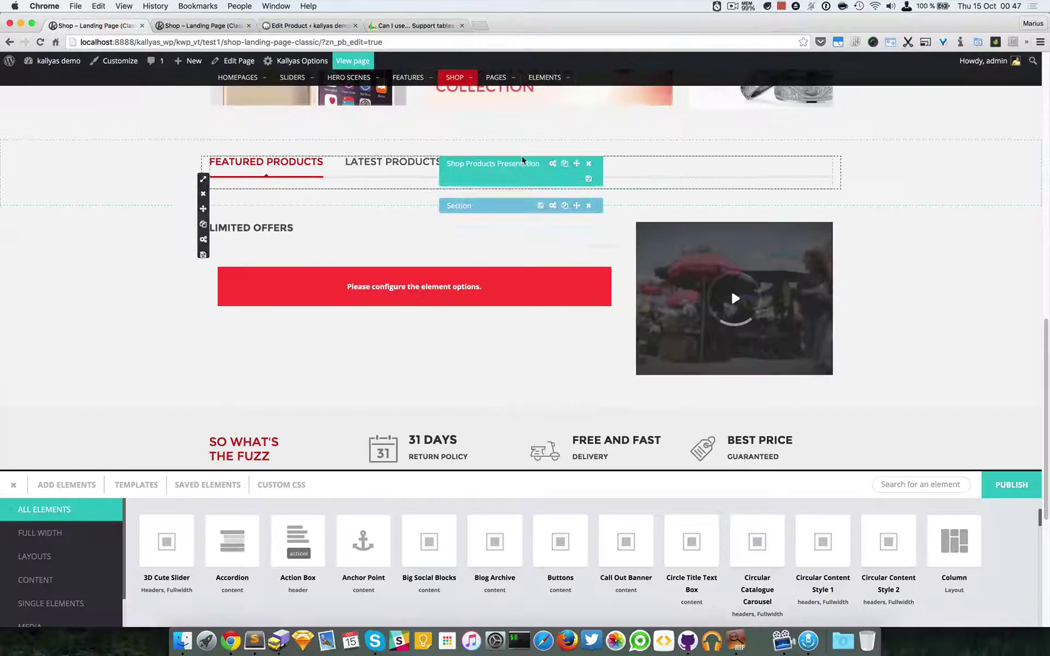
# - Set the Shop Products Presentation Display style to Simple Rows and close its options
pyautogui.click(552, 164)
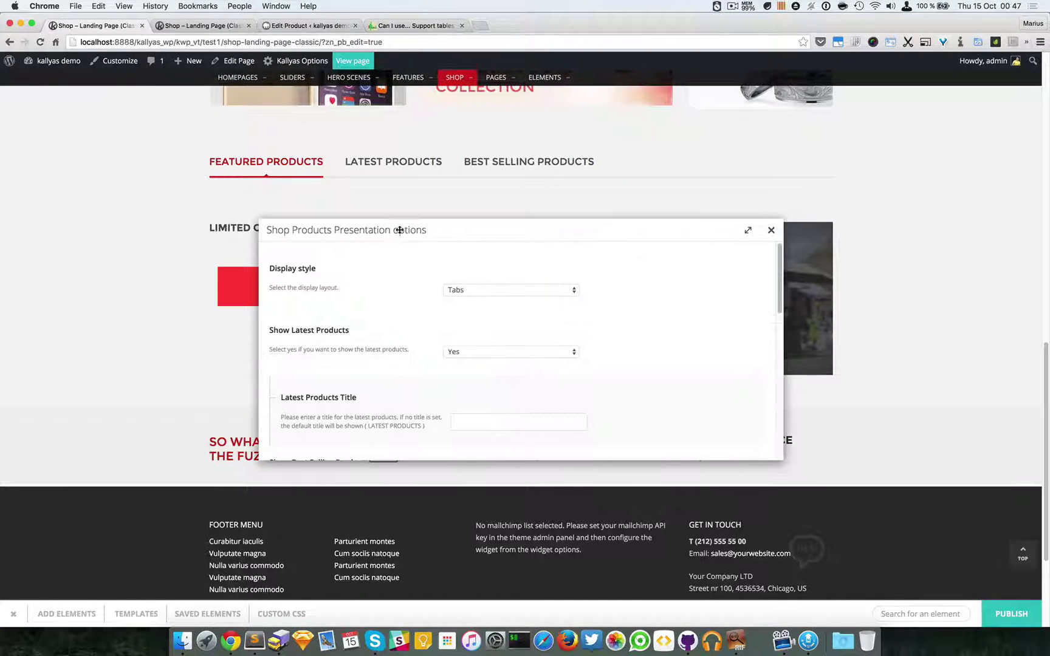
pyautogui.moveTo(399, 231); pyautogui.dragTo(424, 263)
pyautogui.scroll(-5, 387, 375)
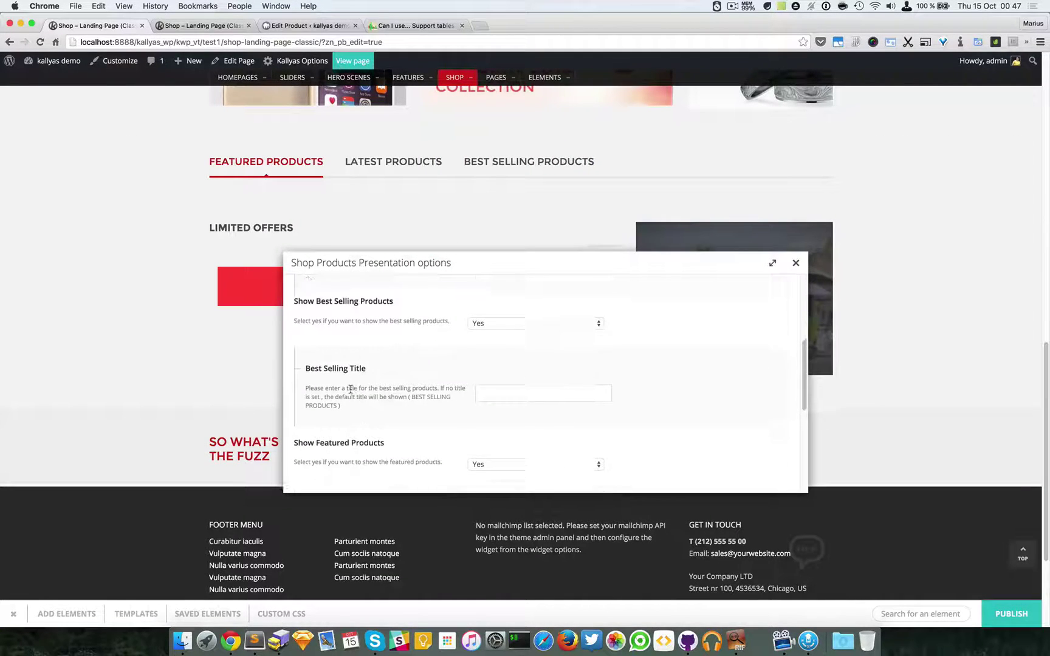
pyautogui.scroll(-2, 348, 401)
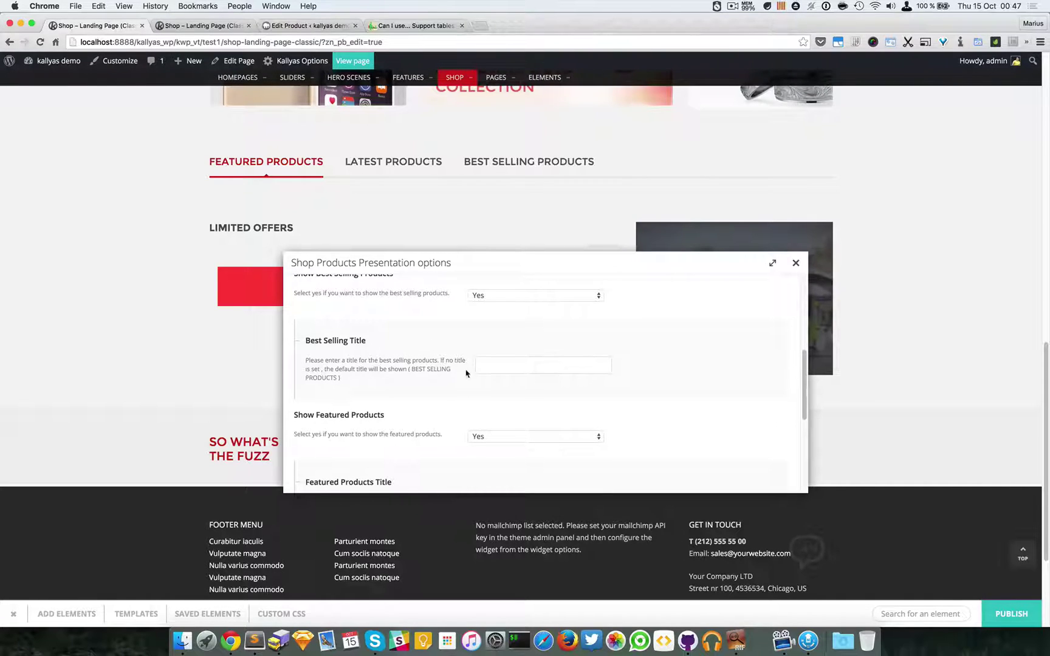
pyautogui.scroll(-2, 390, 349)
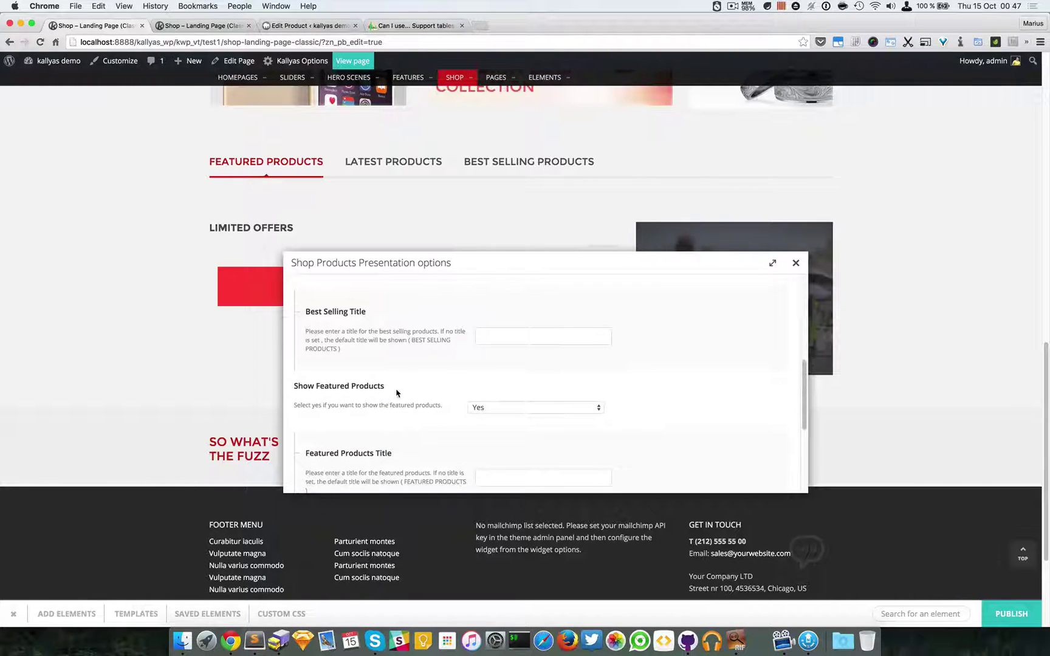
pyautogui.scroll(-6, 397, 393)
pyautogui.scroll(15, 396, 393)
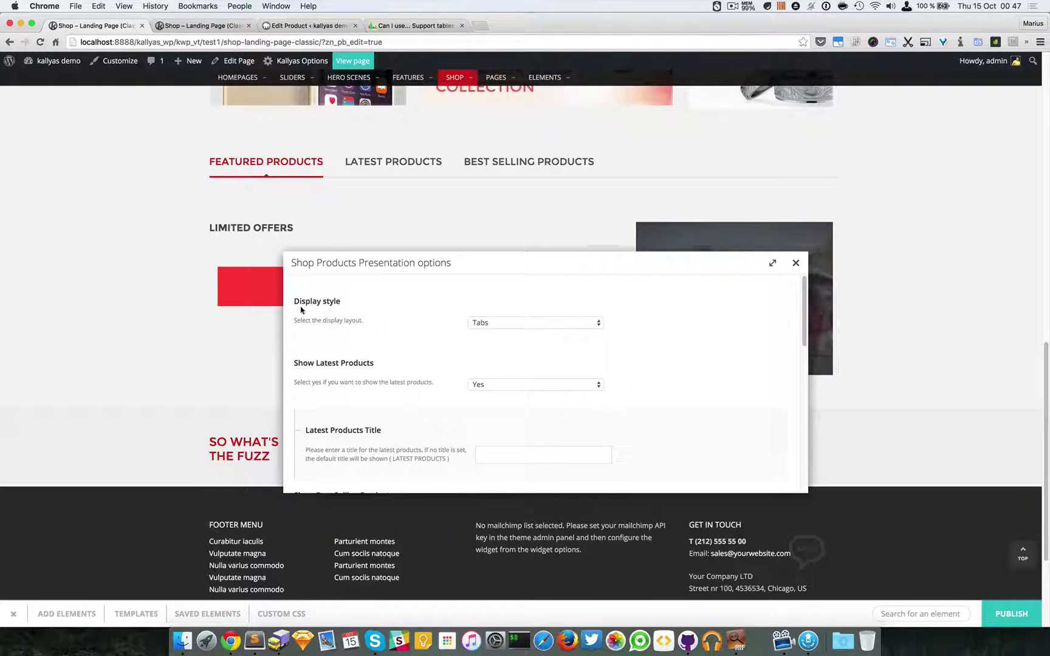
pyautogui.moveTo(301, 302); pyautogui.dragTo(347, 300)
pyautogui.click(347, 300)
pyautogui.click(507, 322)
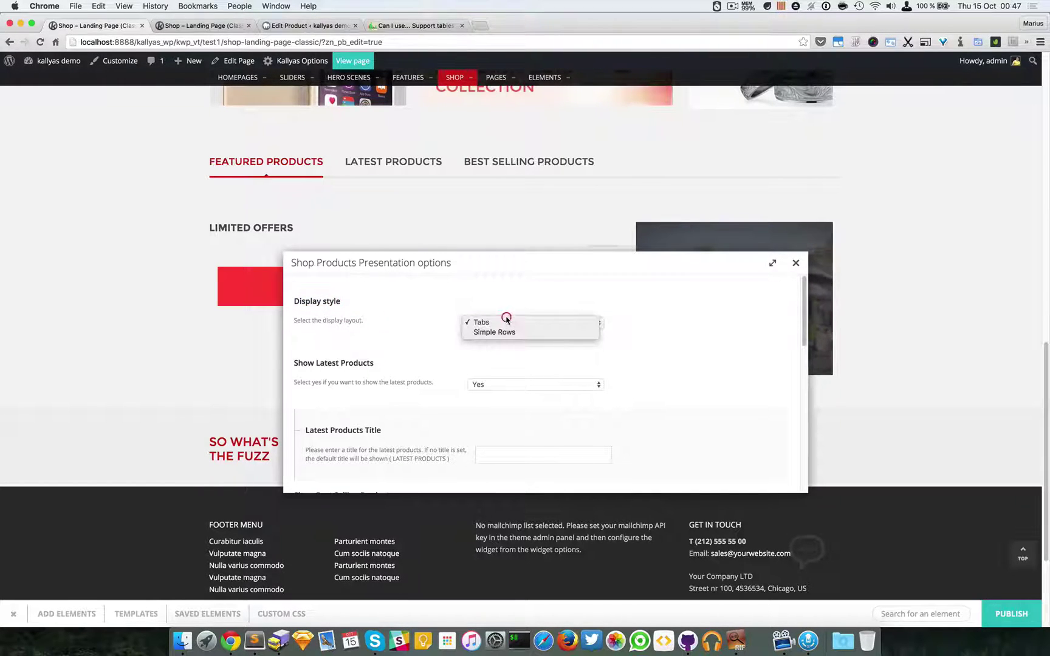
pyautogui.click(513, 332)
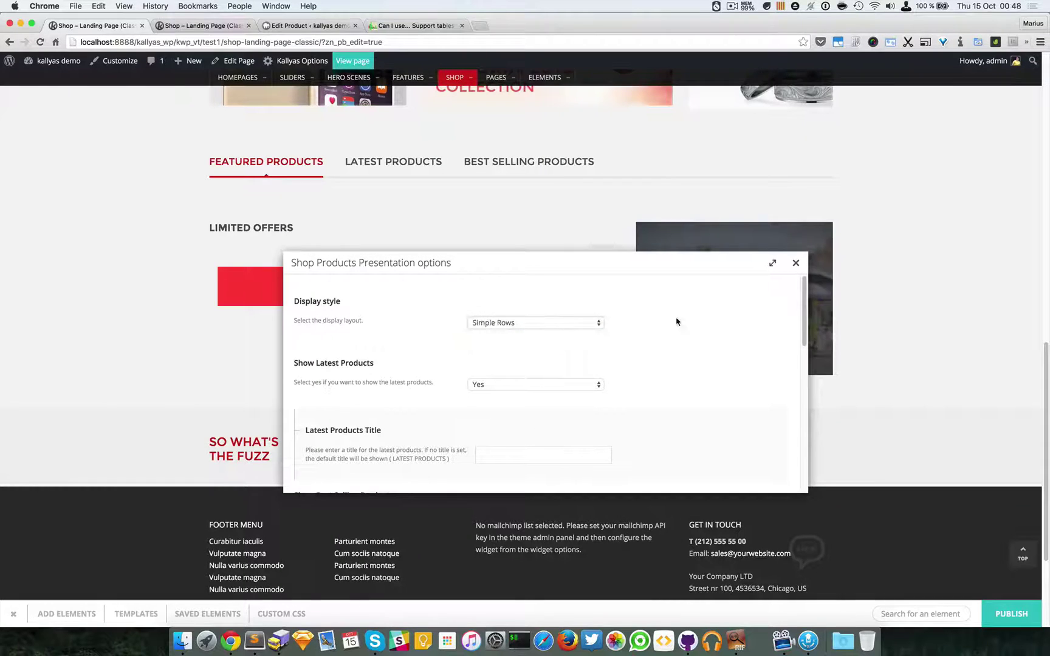
pyautogui.click(795, 263)
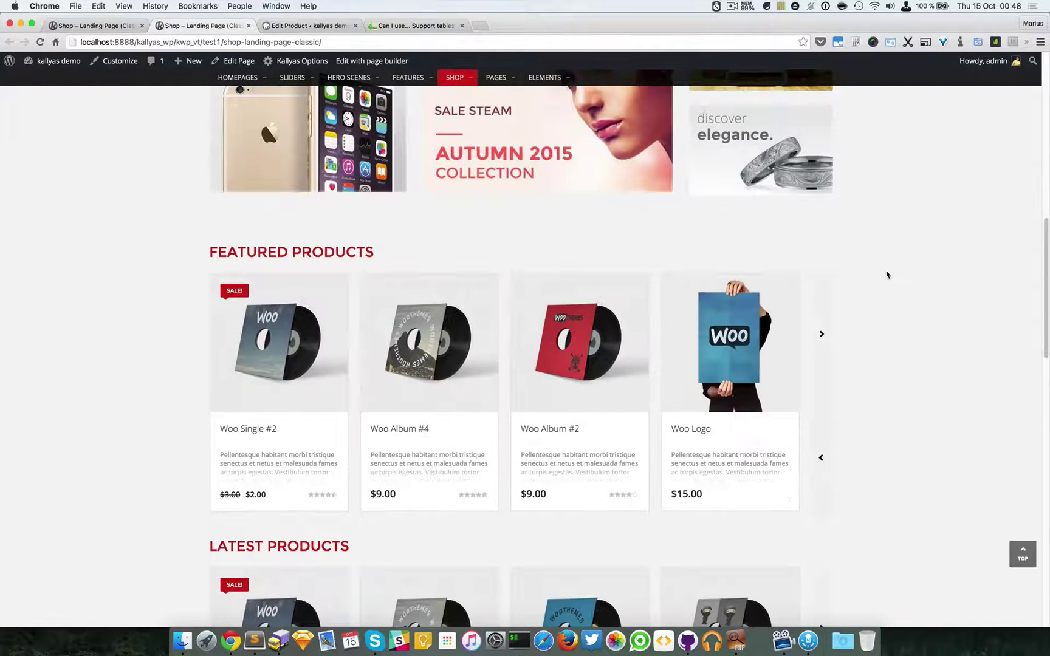
# - Scroll through the live page's stacked Featured, Latest and Best Selling Products rows
pyautogui.scroll(-2, 886, 274)
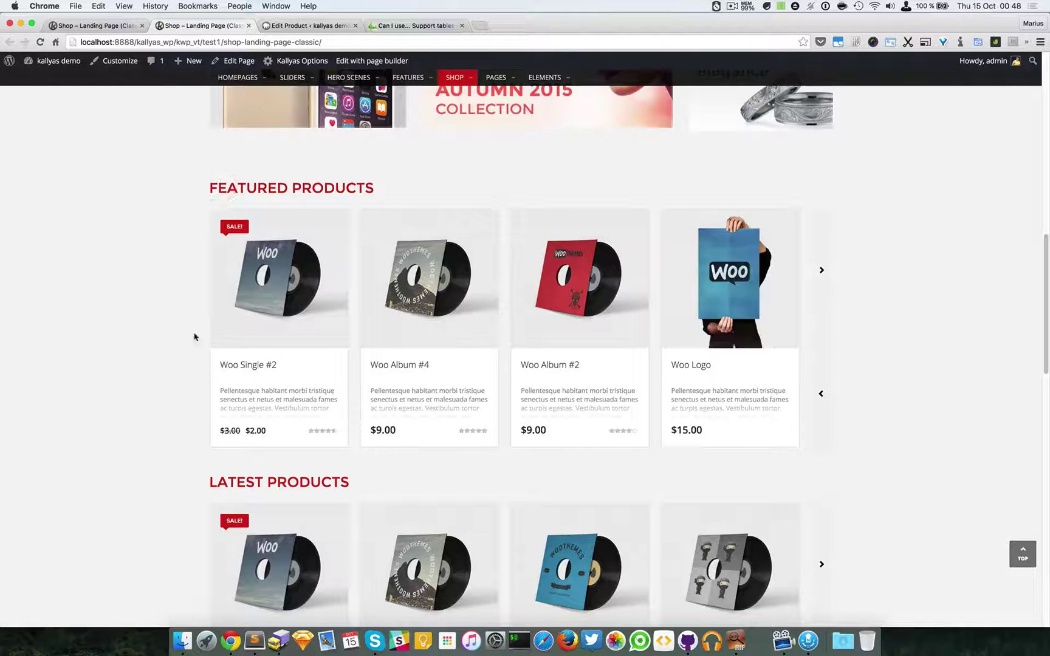
pyautogui.scroll(-6, 909, 321)
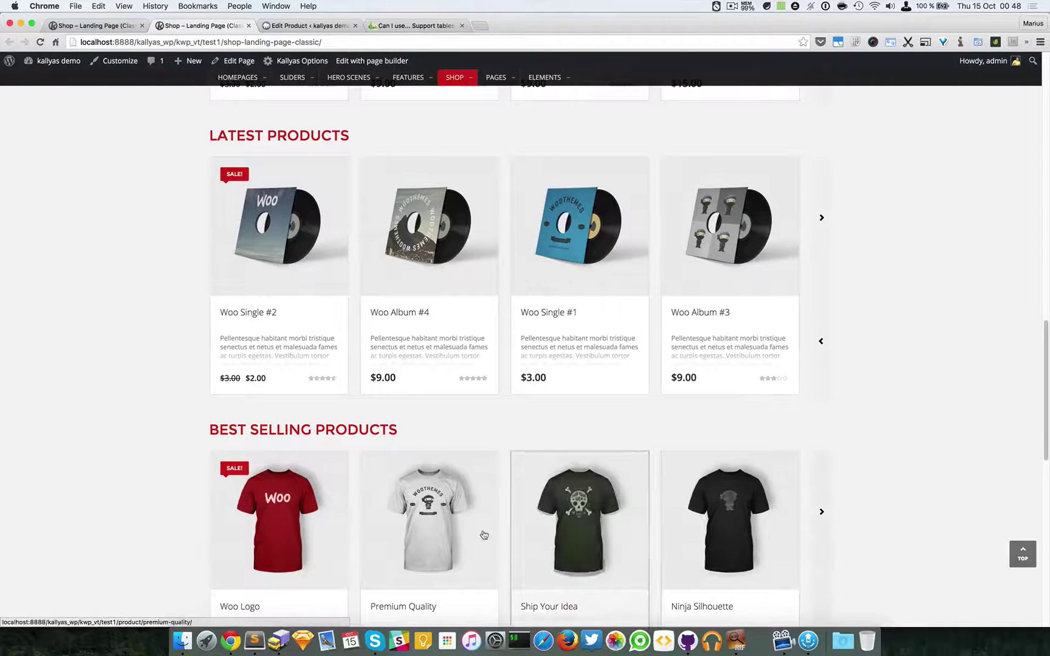
pyautogui.scroll(9, 424, 394)
pyautogui.scroll(-13, 910, 457)
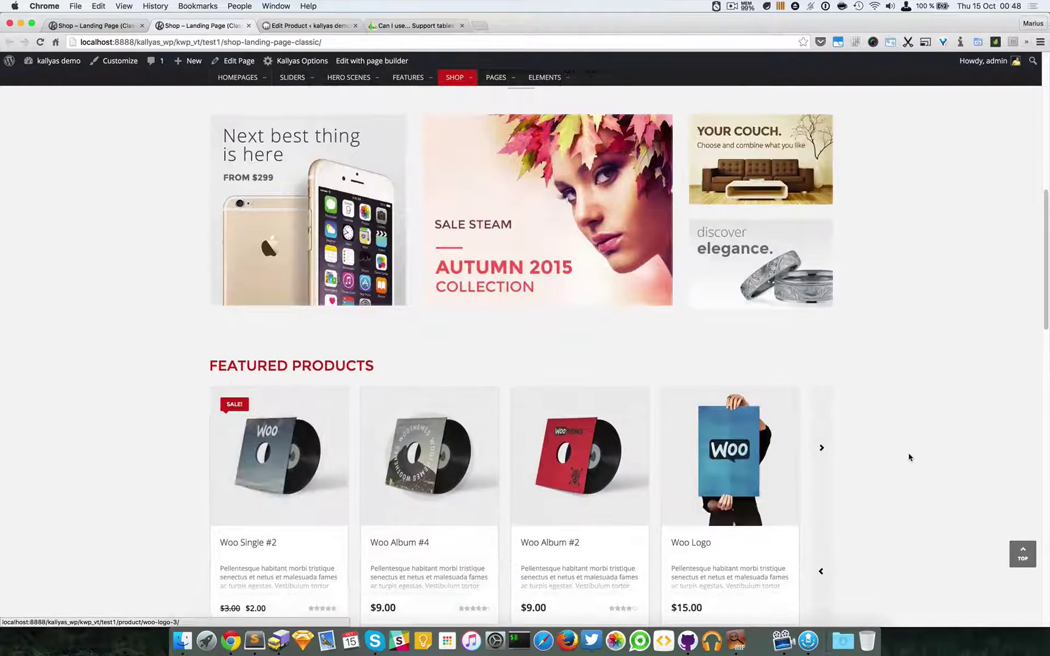
pyautogui.scroll(4, 959, 461)
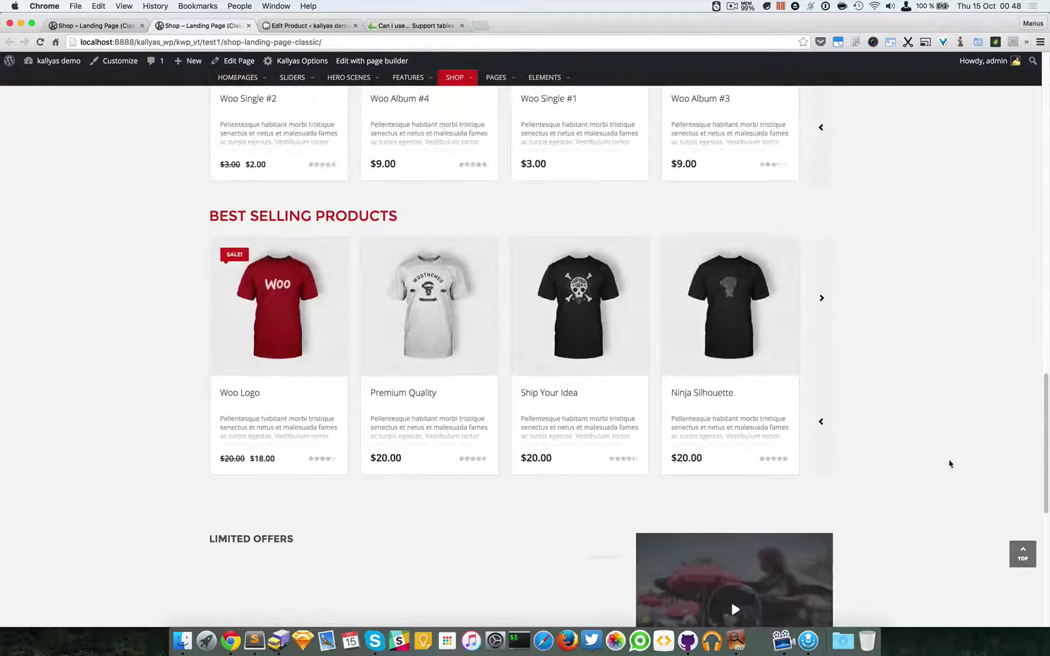
pyautogui.scroll(1, 945, 463)
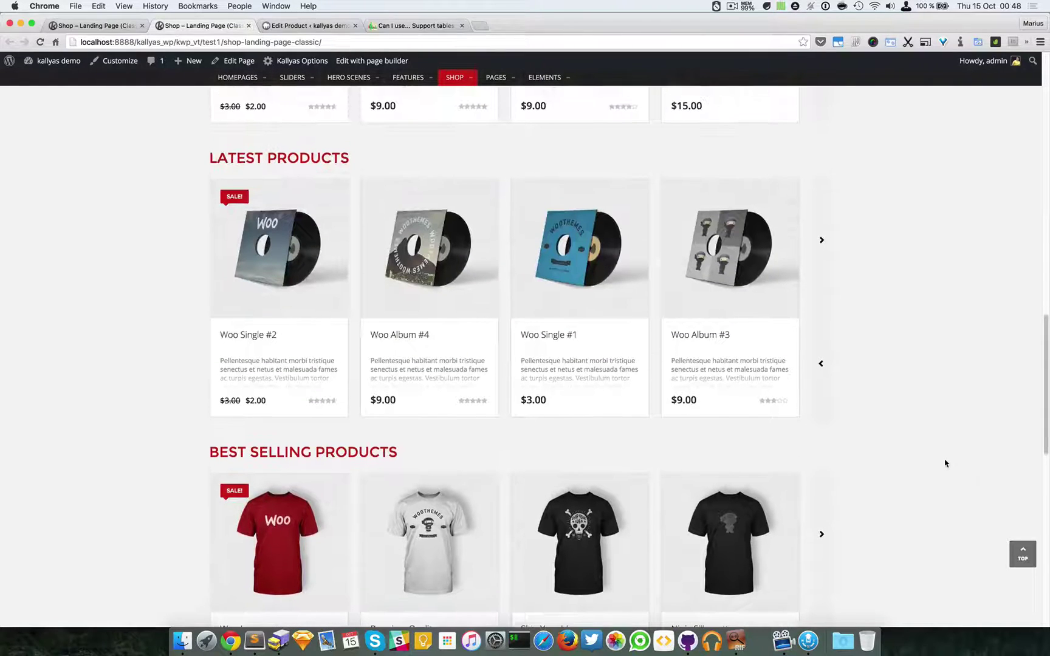